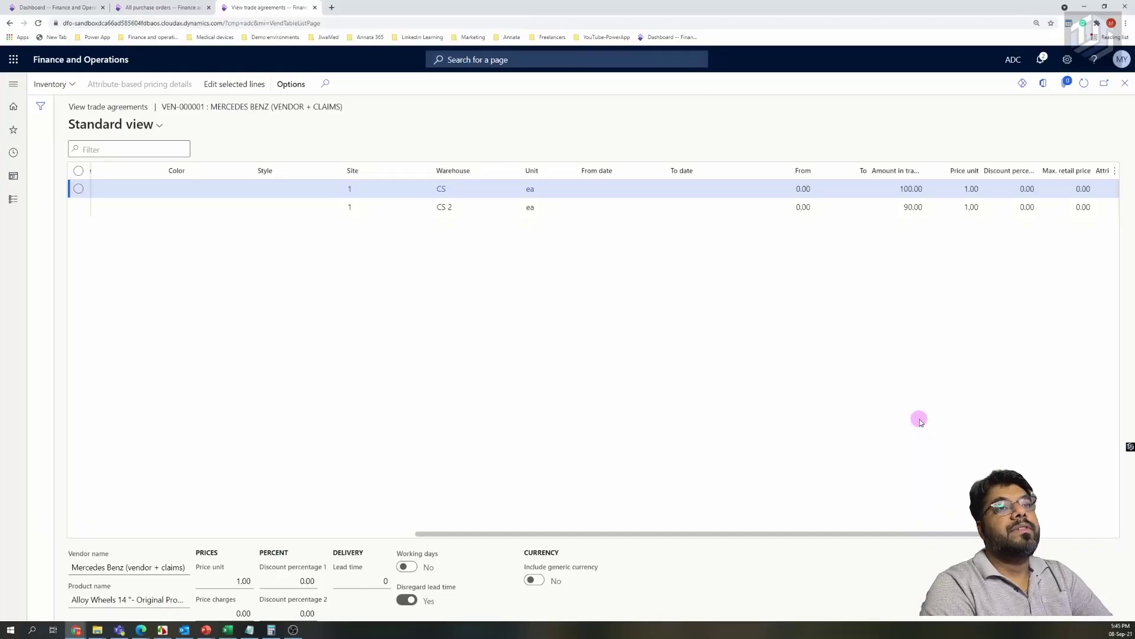
Review the site, warehouse and amount values on the vendor's two purchase price trade agreement lines.
{"action": "left_click_drag", "start_coordinate": [885, 531], "coordinate": [639, 531]}
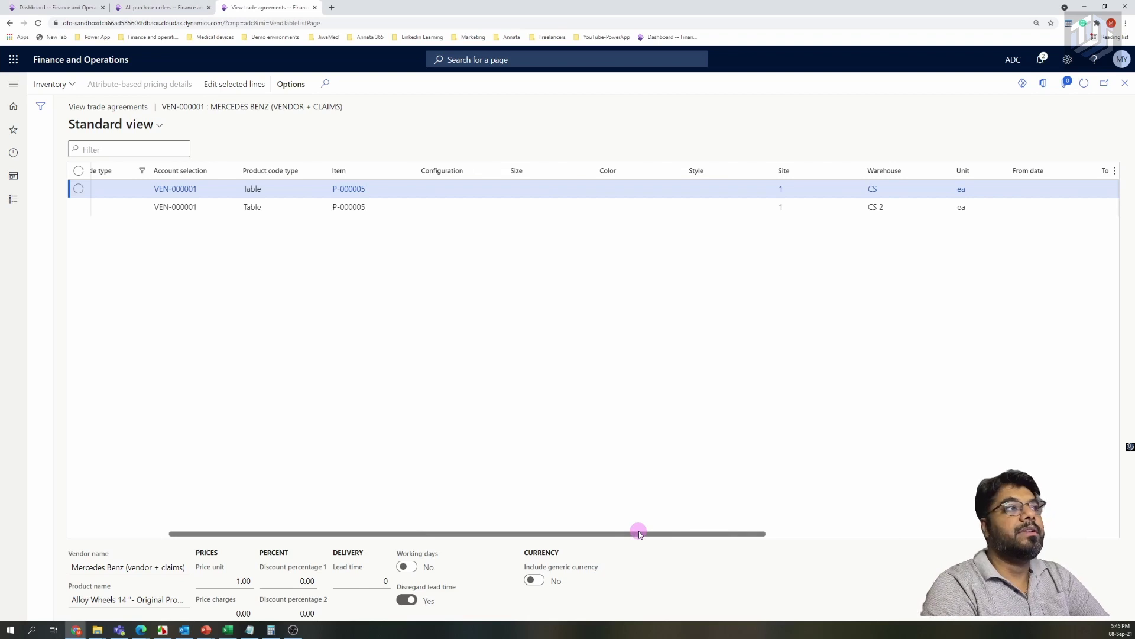
{"action": "left_click_drag", "start_coordinate": [639, 534], "coordinate": [870, 530]}
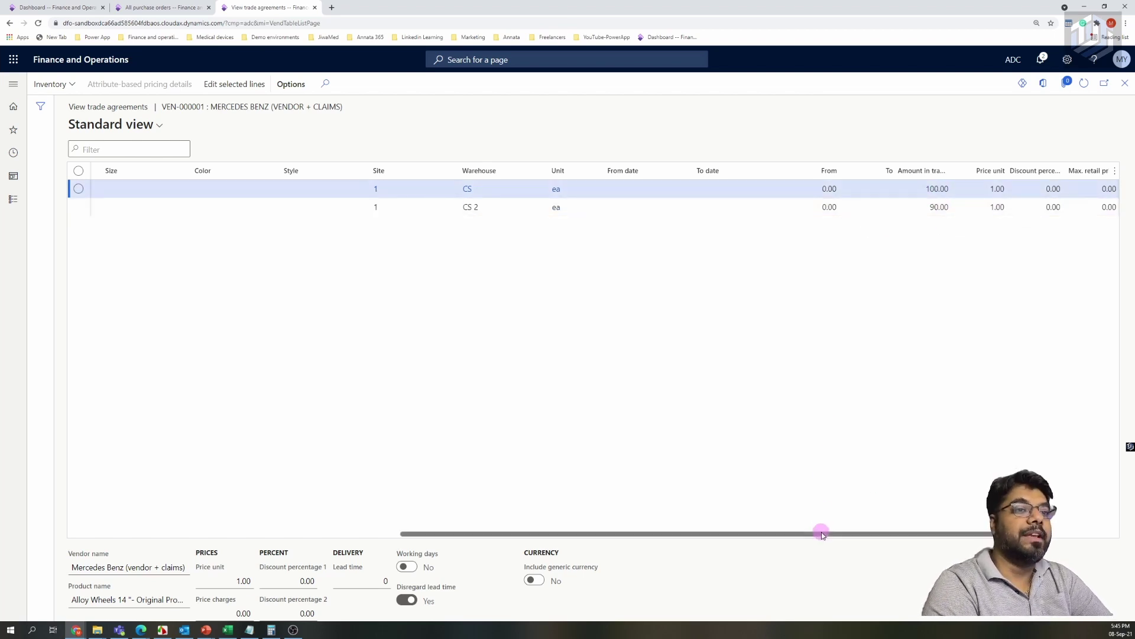
{"action": "left_click_drag", "start_coordinate": [816, 534], "coordinate": [464, 497]}
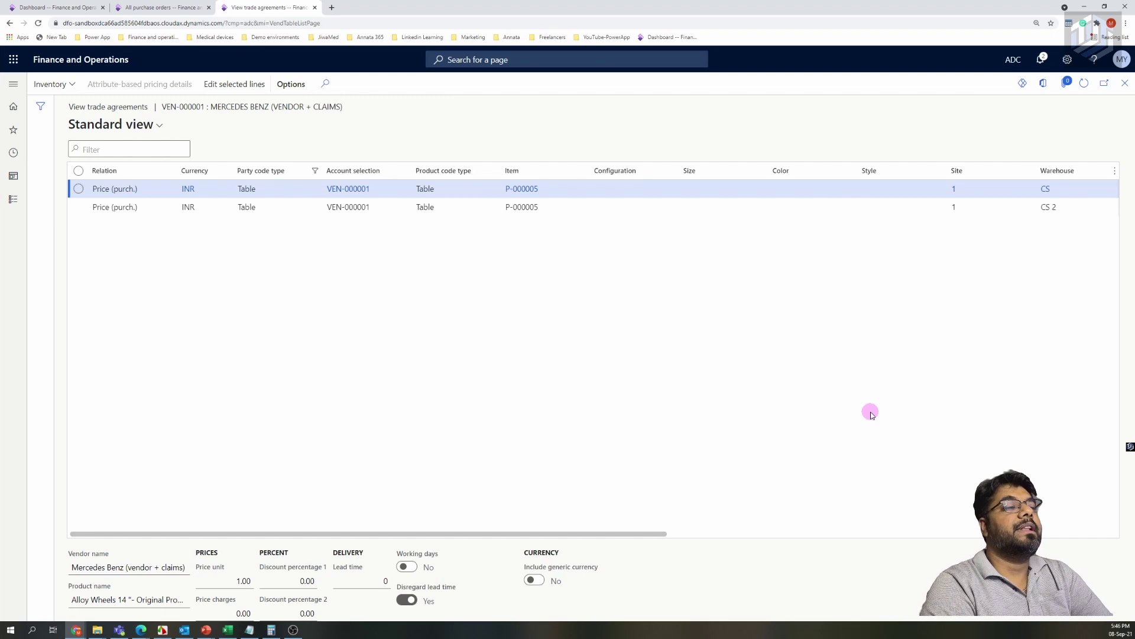
Open the trade agreement journal names page from the Procurement and sourcing setup for prices and discounts.
{"action": "left_click", "coordinate": [45, 7]}
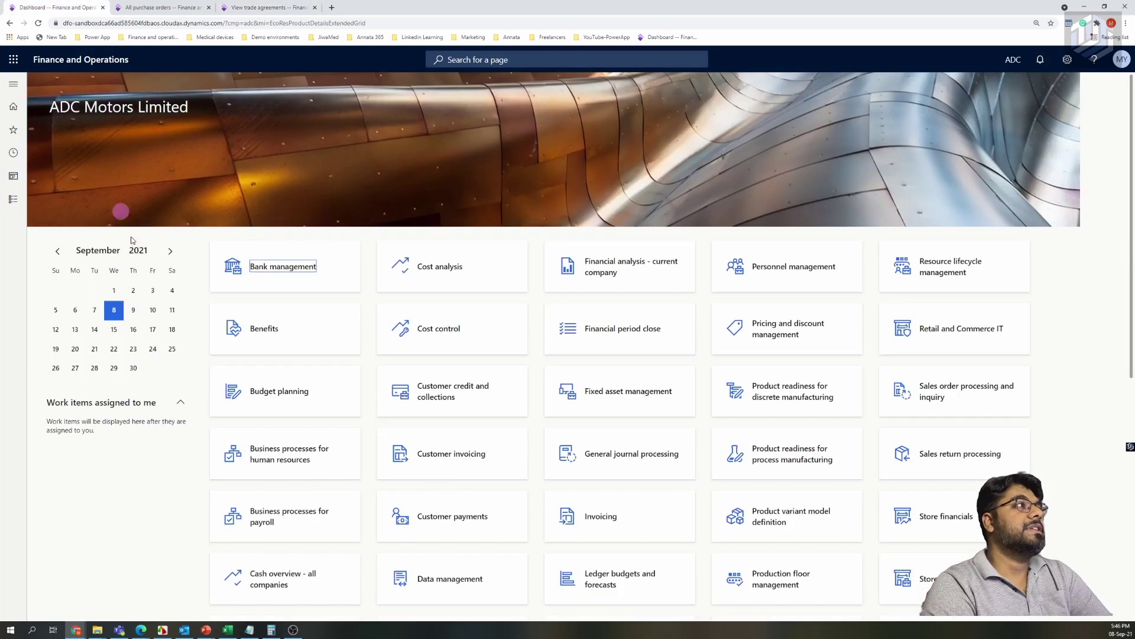
{"action": "left_click", "coordinate": [5, 83]}
{"action": "scroll", "coordinate": [112, 450], "scroll_direction": "down", "scroll_amount": 5}
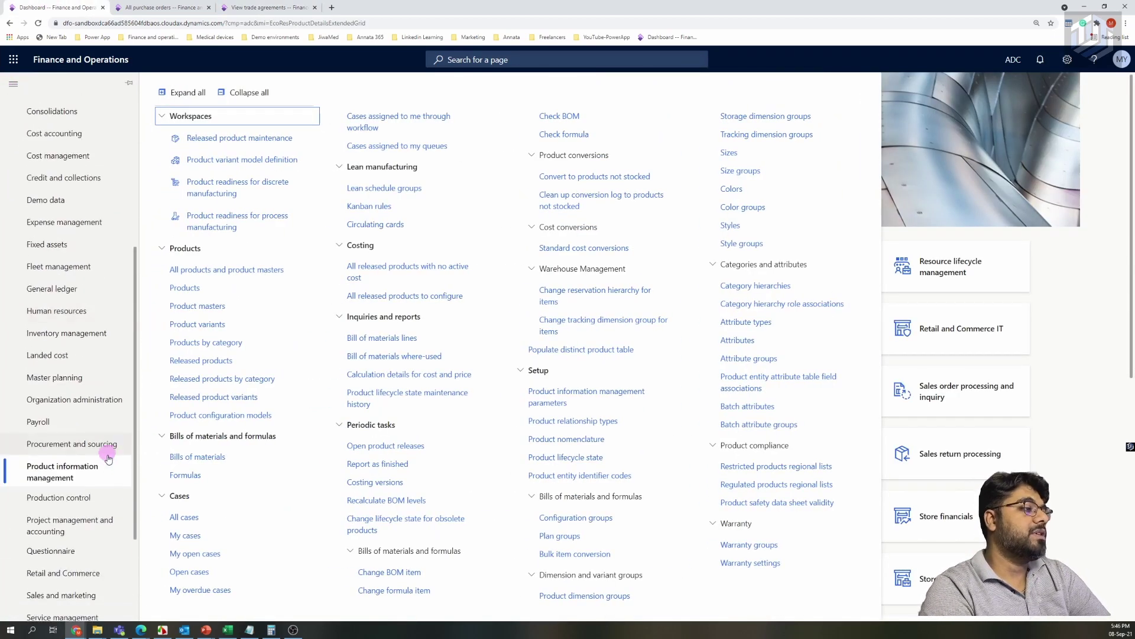
{"action": "double_click", "coordinate": [66, 444]}
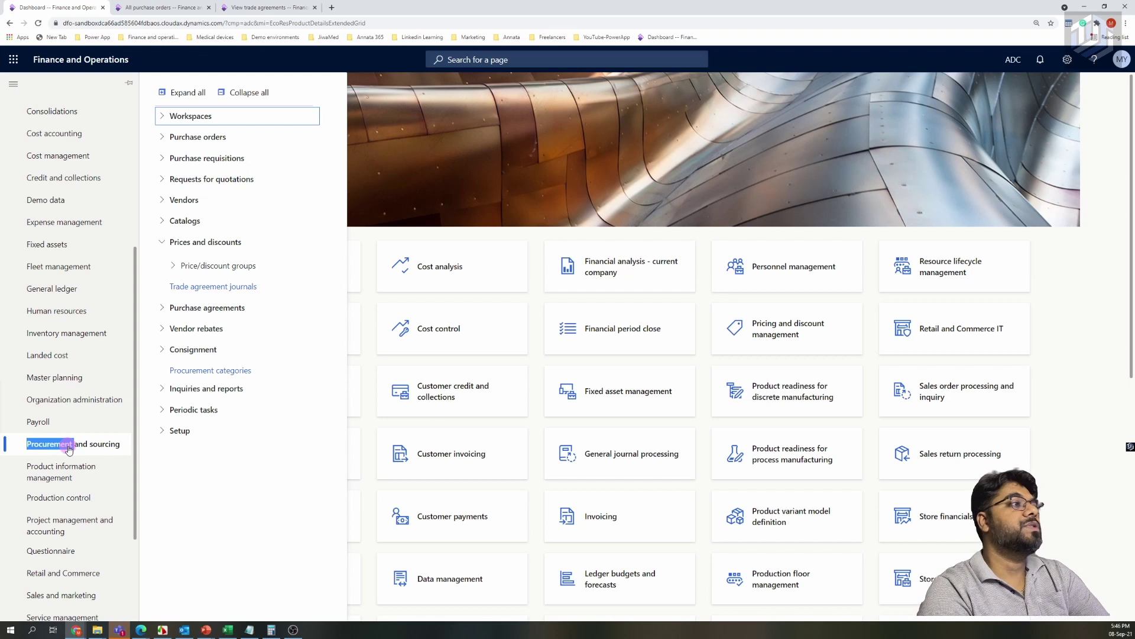
{"action": "left_click", "coordinate": [169, 431]}
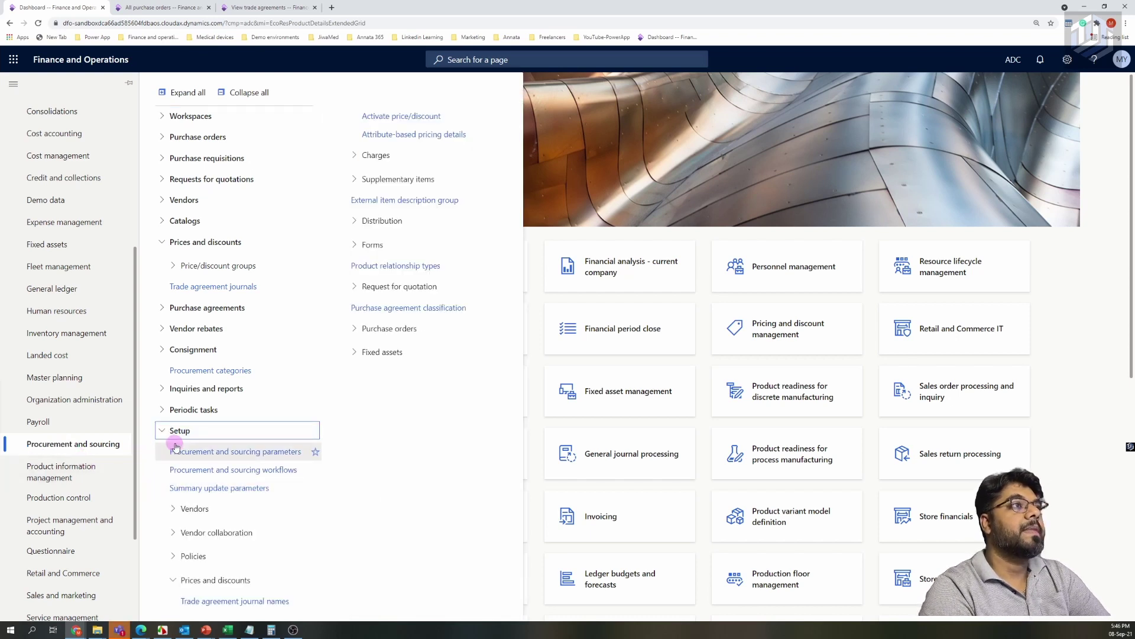
{"action": "left_click", "coordinate": [233, 602]}
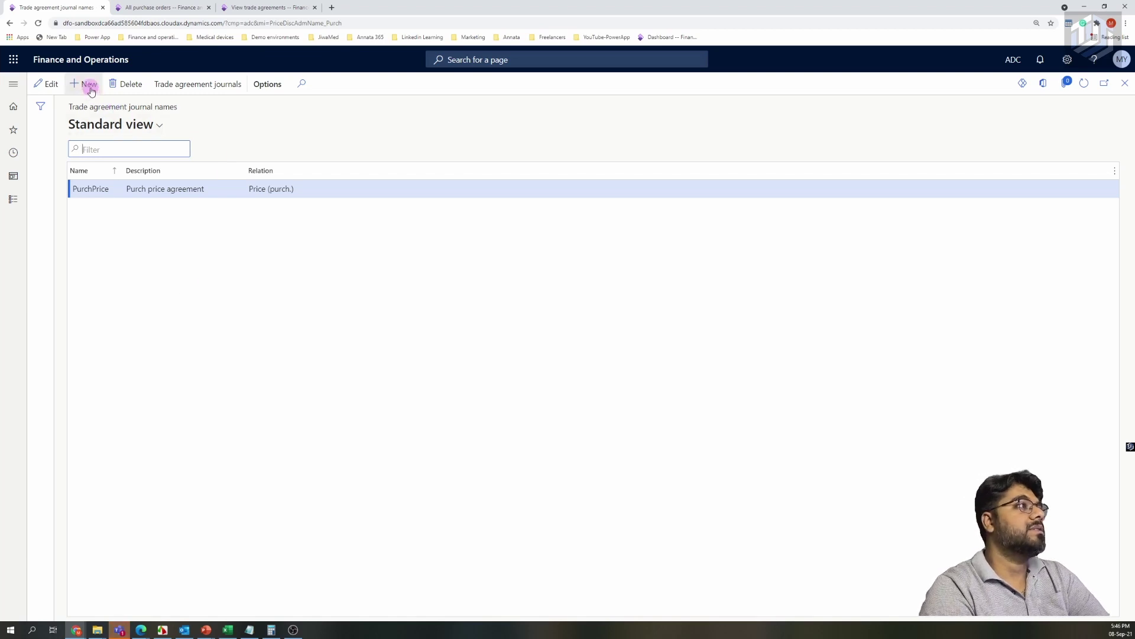
Create a trade agreement journal name Disc with the description Discount.
{"action": "key", "text": "alt+n"}
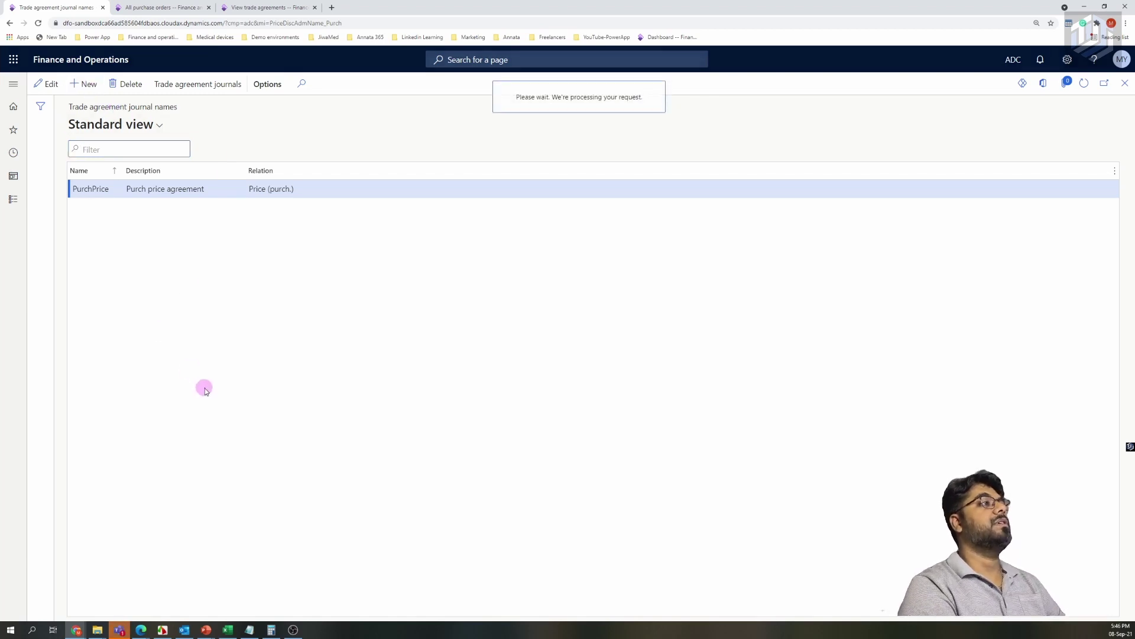
{"action": "left_click", "coordinate": [107, 187]}
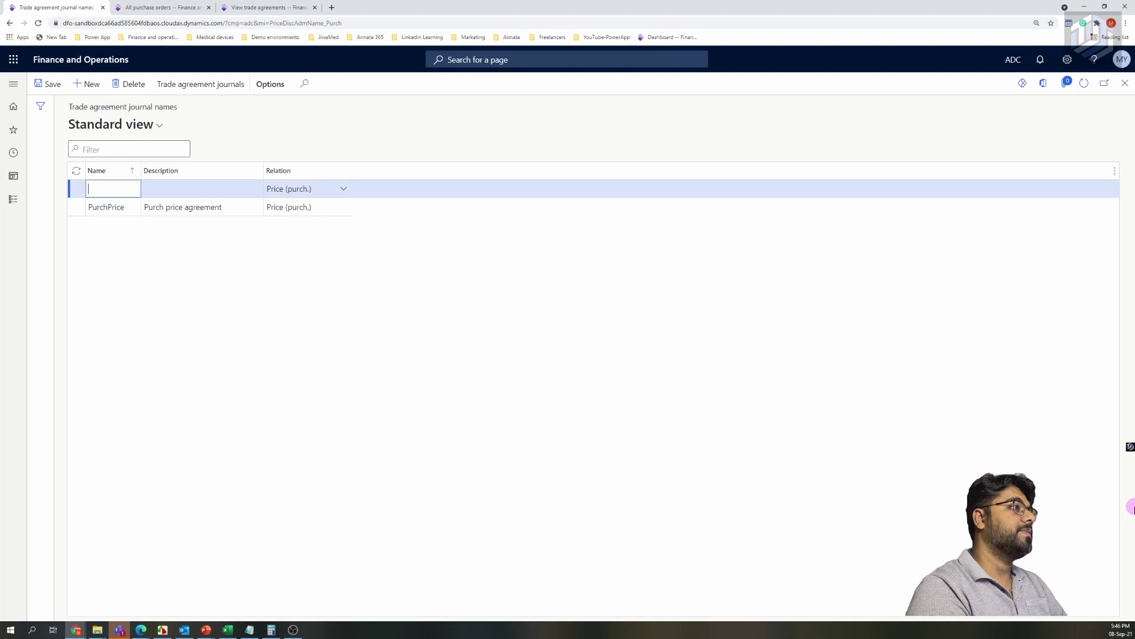
{"action": "type", "text": "Disc"}
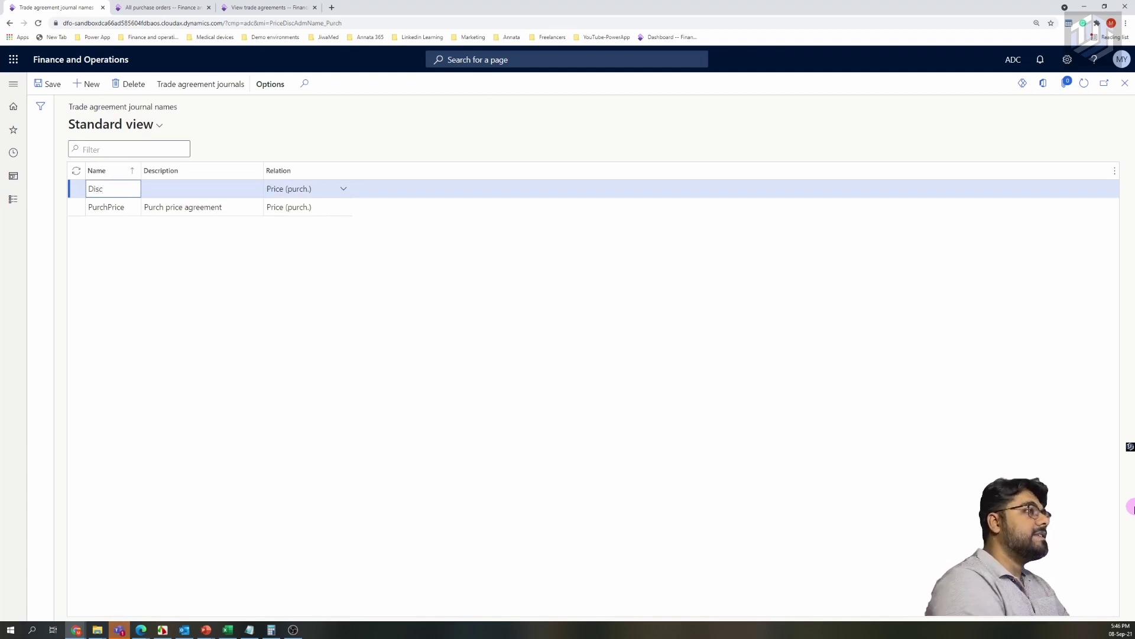
{"action": "left_click", "coordinate": [275, 345]}
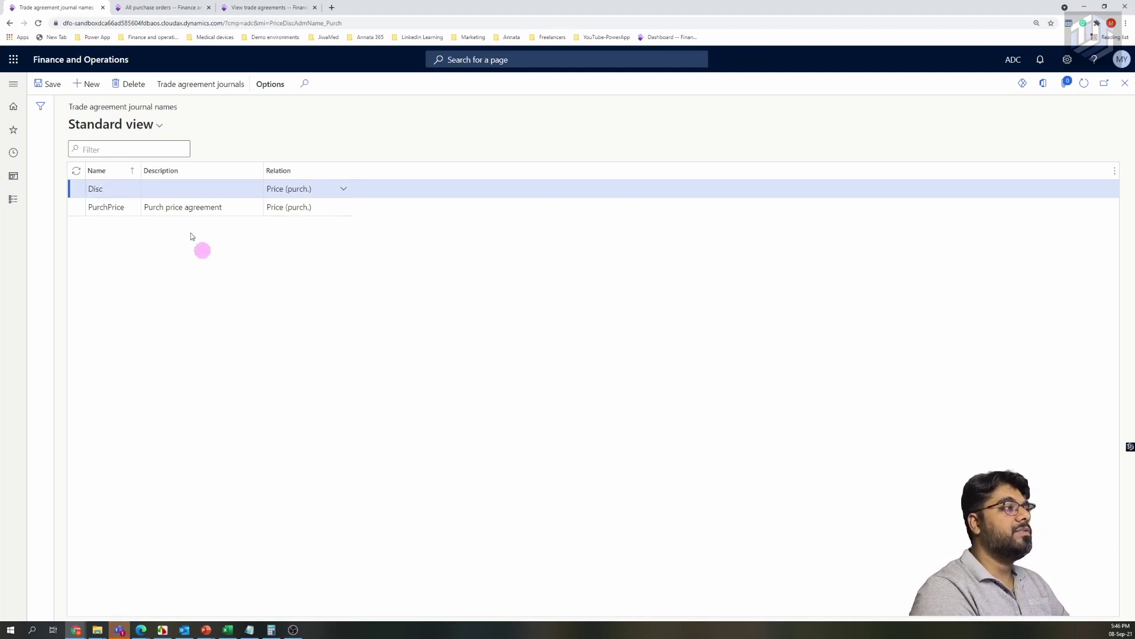
{"action": "left_click", "coordinate": [170, 188]}
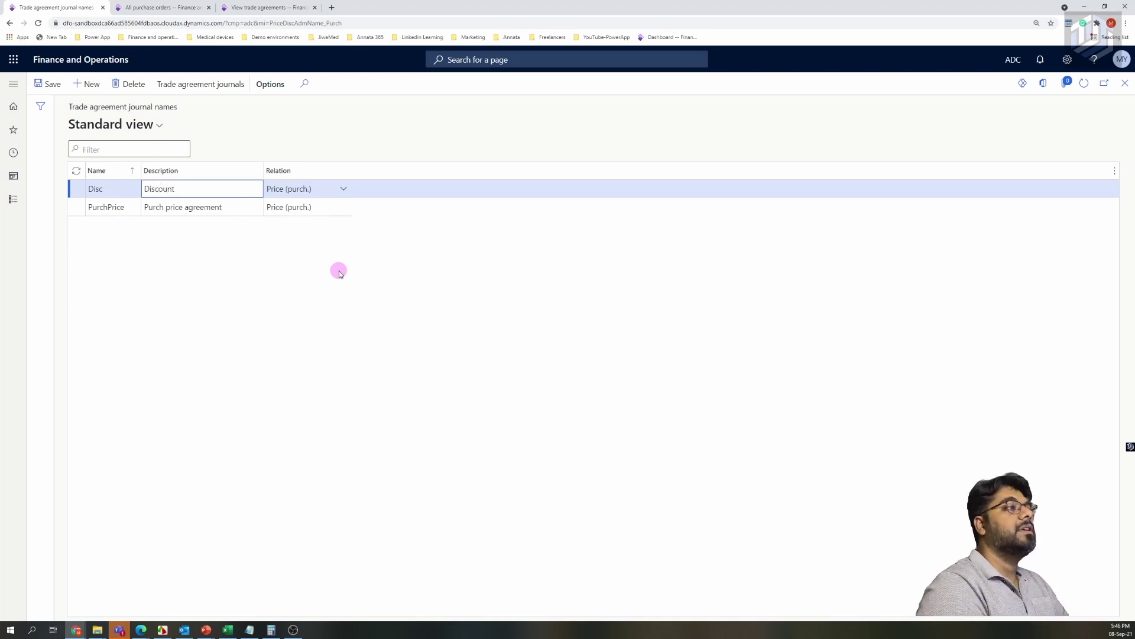
Set the relation of the Disc journal name to Line disc. (purch.) and close the journal names page.
{"action": "left_click", "coordinate": [351, 190]}
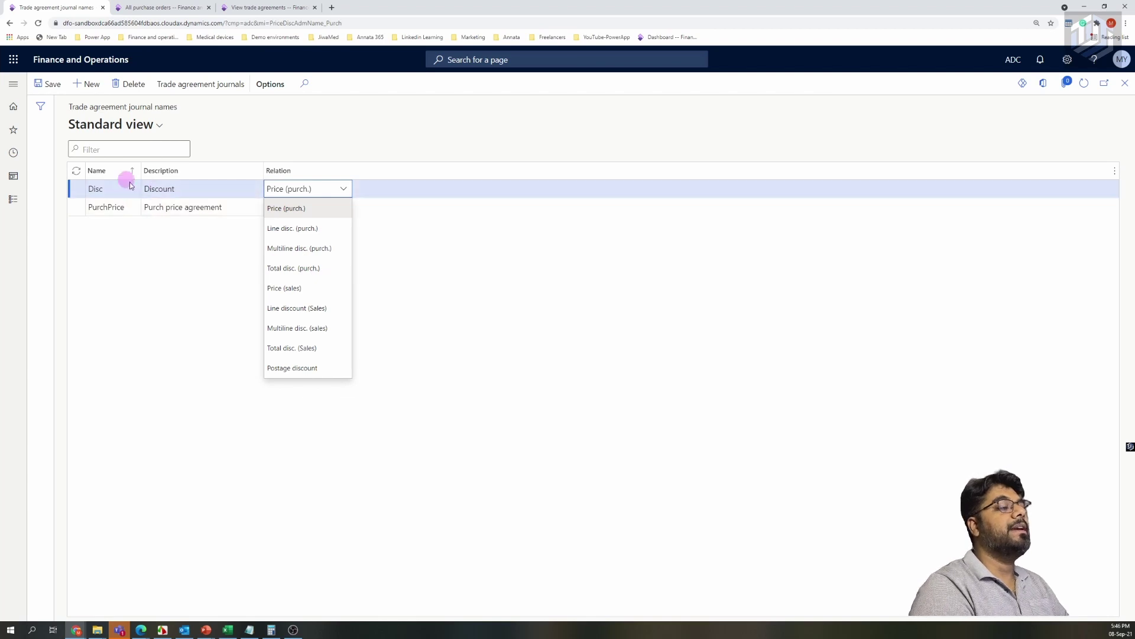
{"action": "left_click", "coordinate": [183, 254]}
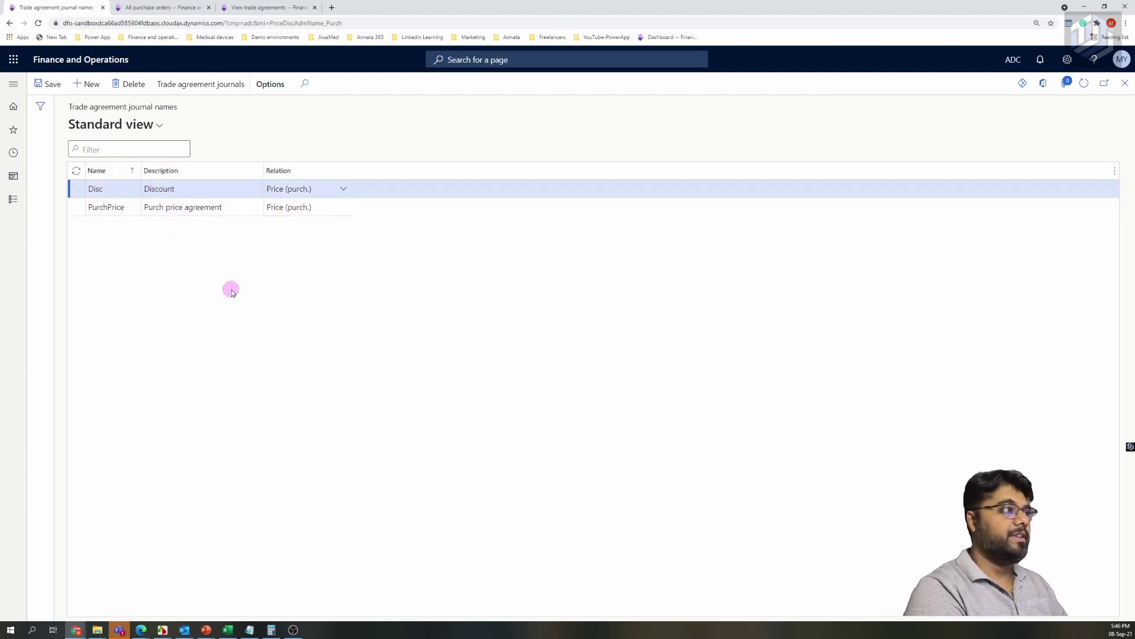
{"action": "left_click", "coordinate": [344, 190]}
{"action": "left_click", "coordinate": [325, 228]}
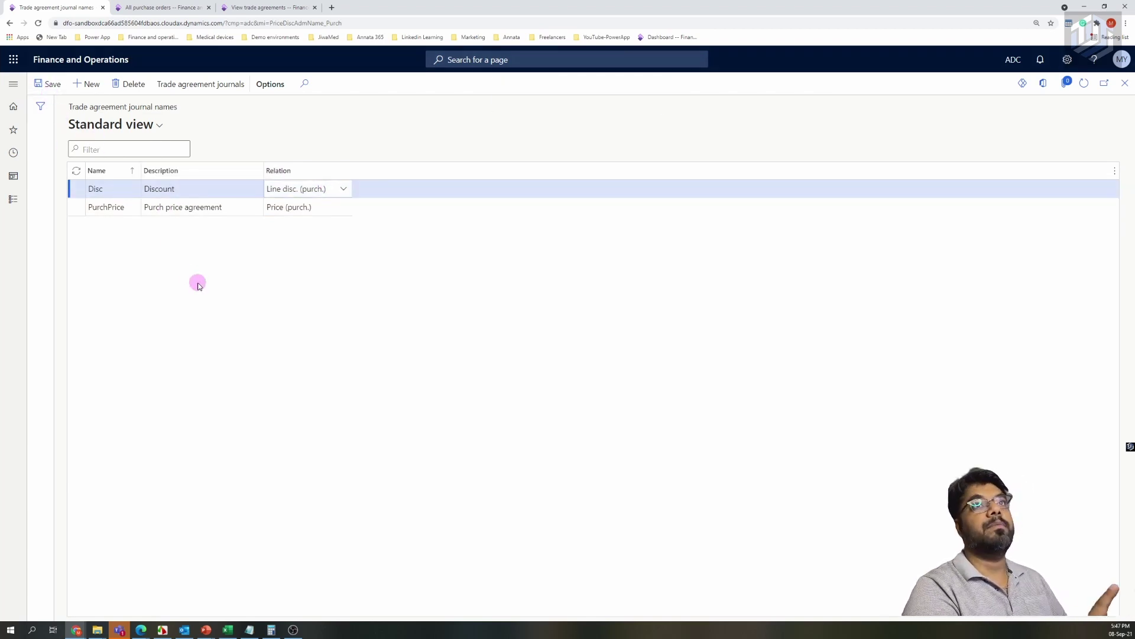
{"action": "left_click", "coordinate": [1125, 87]}
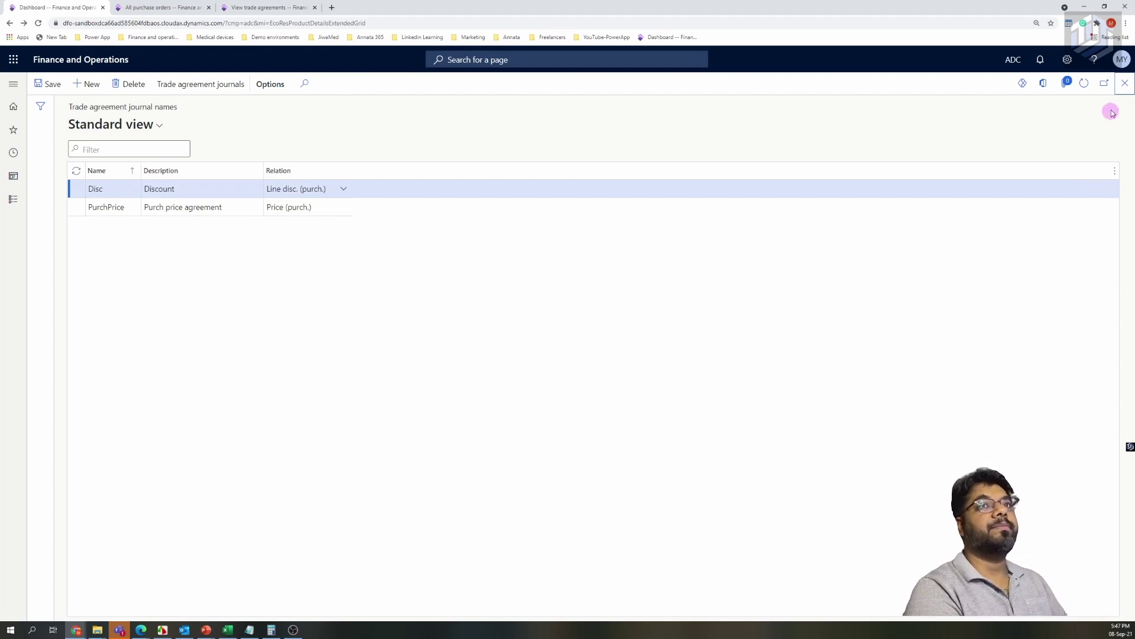
{"action": "left_click", "coordinate": [1124, 83]}
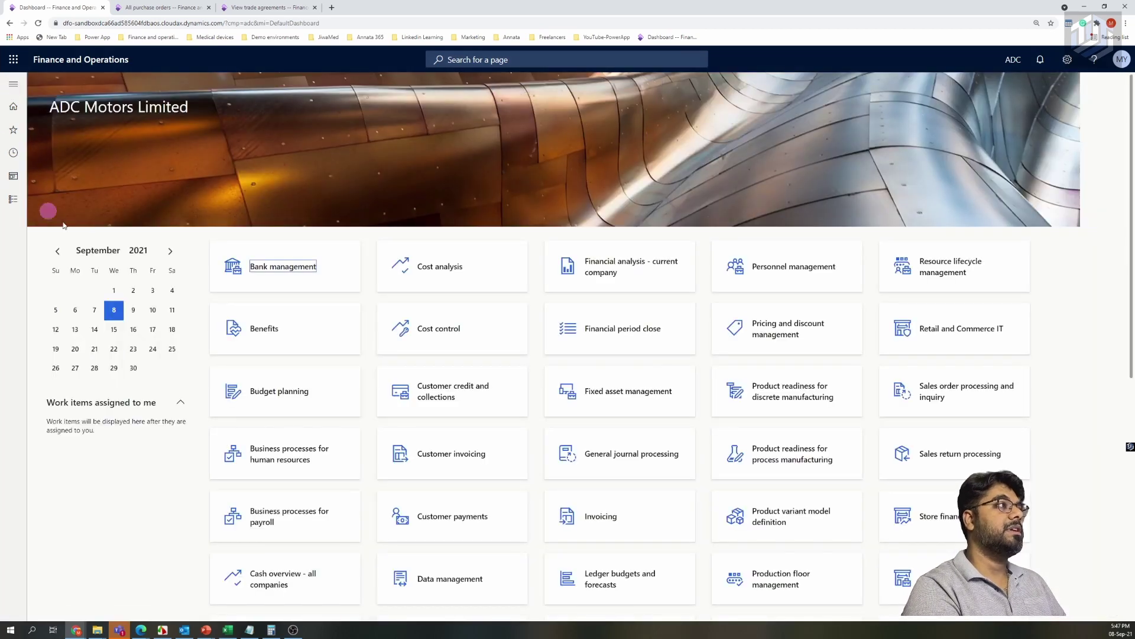
Check which vendor and item combinations are activated for line discounts on the Activate price/discount page, and close it.
{"action": "left_click", "coordinate": [11, 87]}
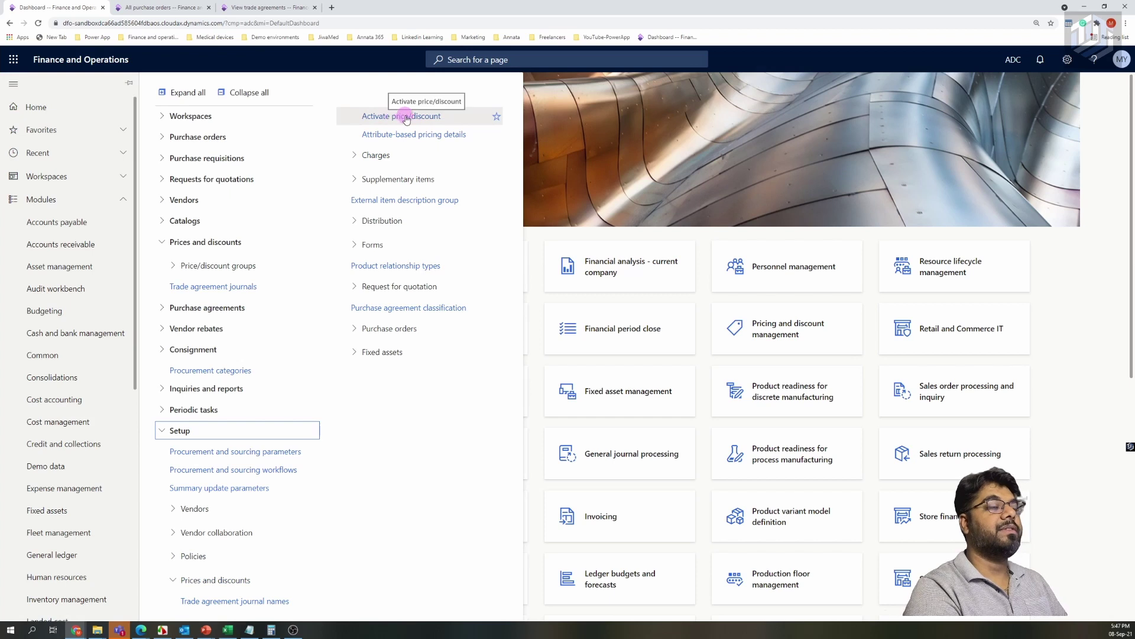
{"action": "key", "text": "Escape"}
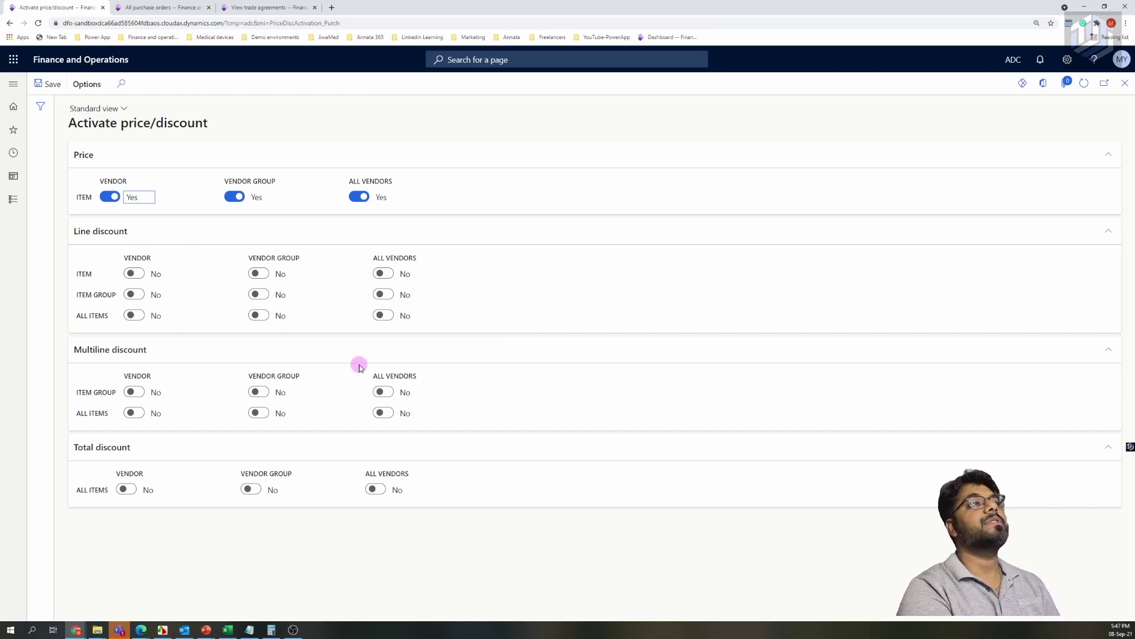
{"action": "left_click", "coordinate": [1126, 83]}
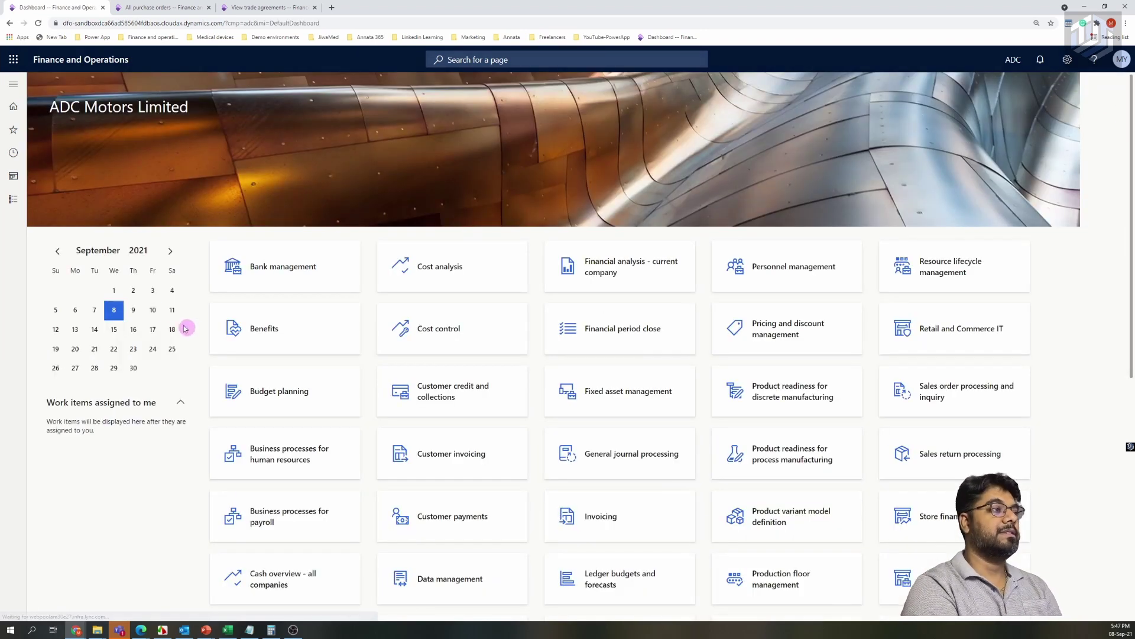
Create a new trade agreement journal in Procurement and sourcing using the journal name Disc.
{"action": "left_click", "coordinate": [13, 83]}
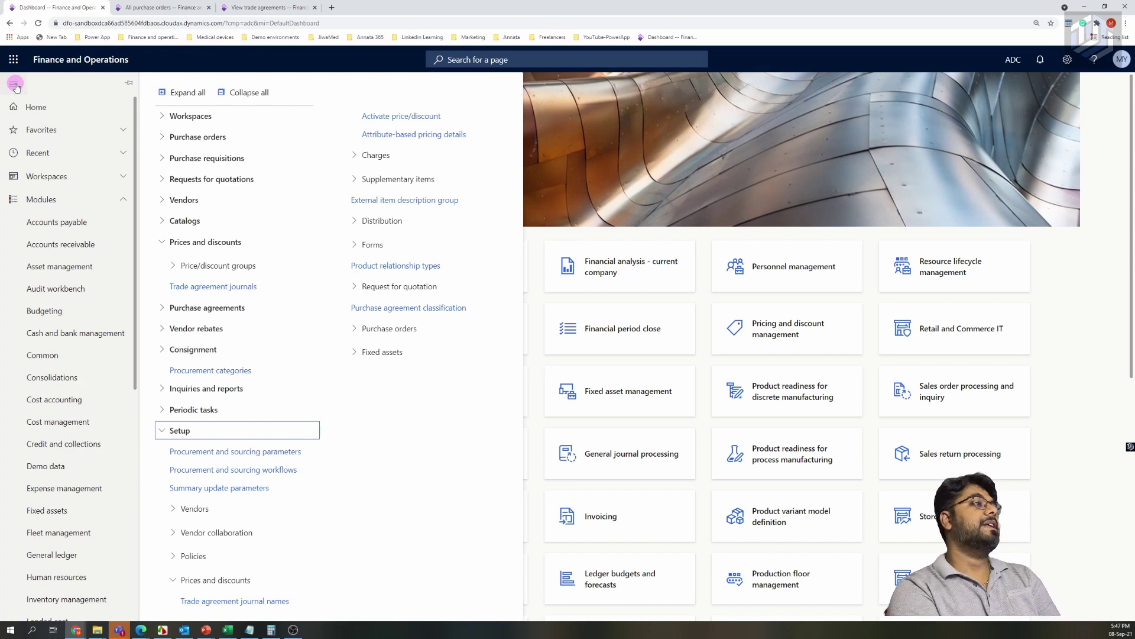
{"action": "left_click", "coordinate": [190, 286]}
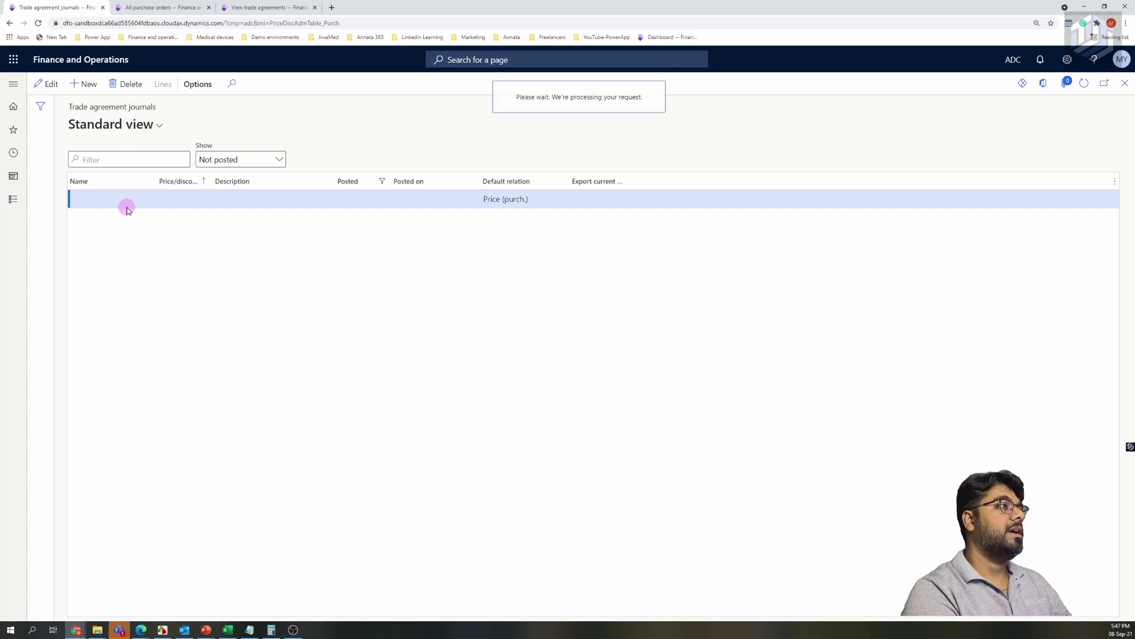
{"action": "left_click", "coordinate": [167, 207]}
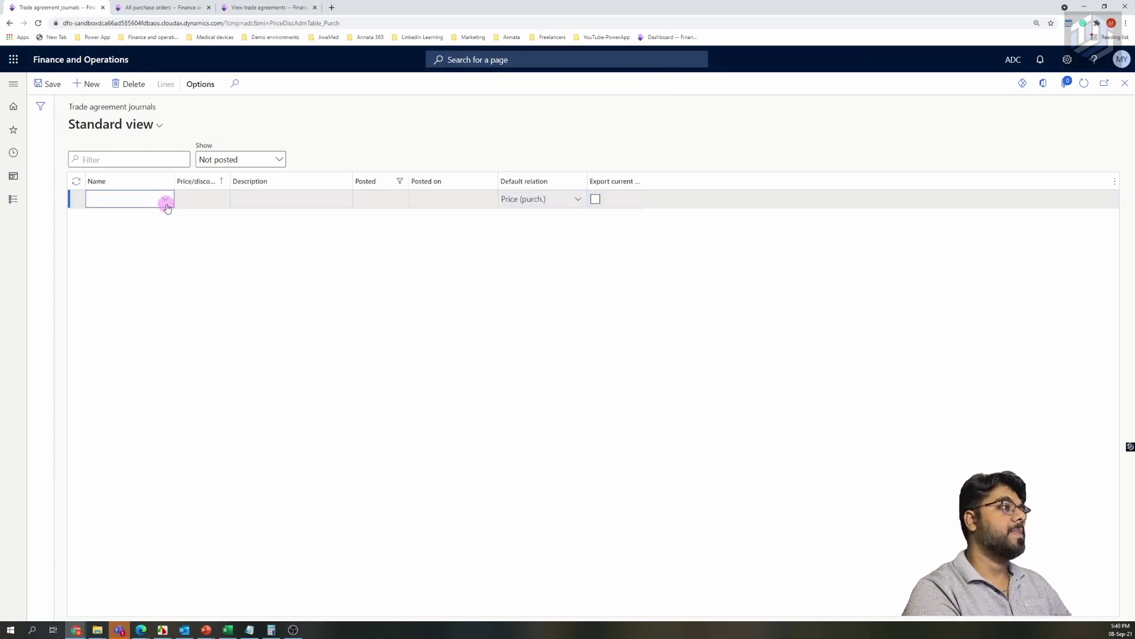
{"action": "left_click", "coordinate": [166, 202]}
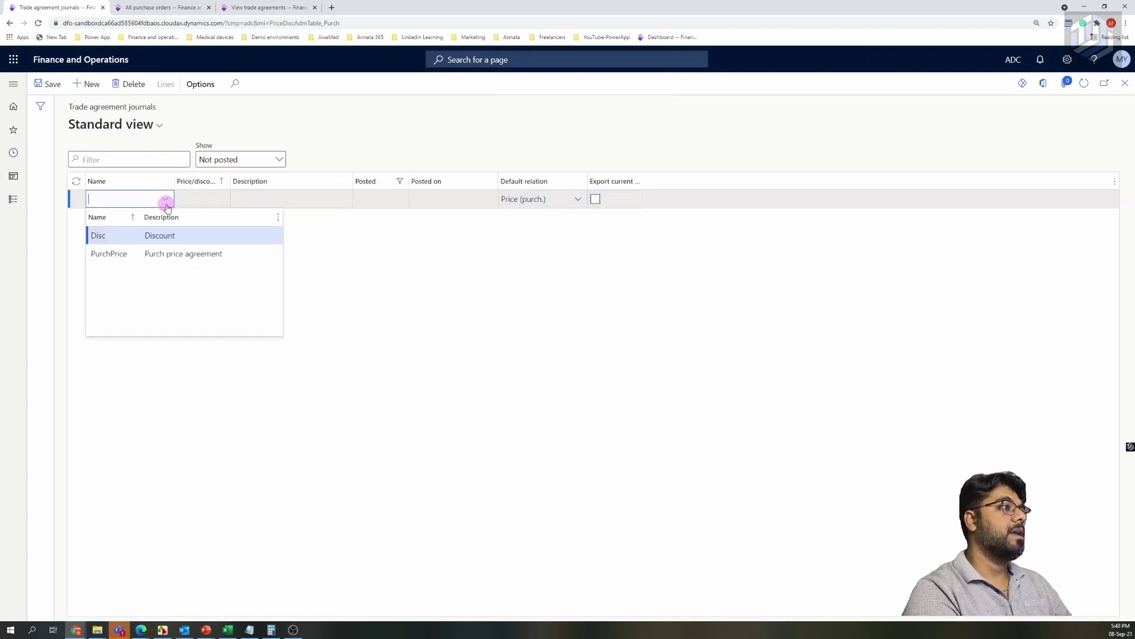
{"action": "left_click", "coordinate": [133, 236]}
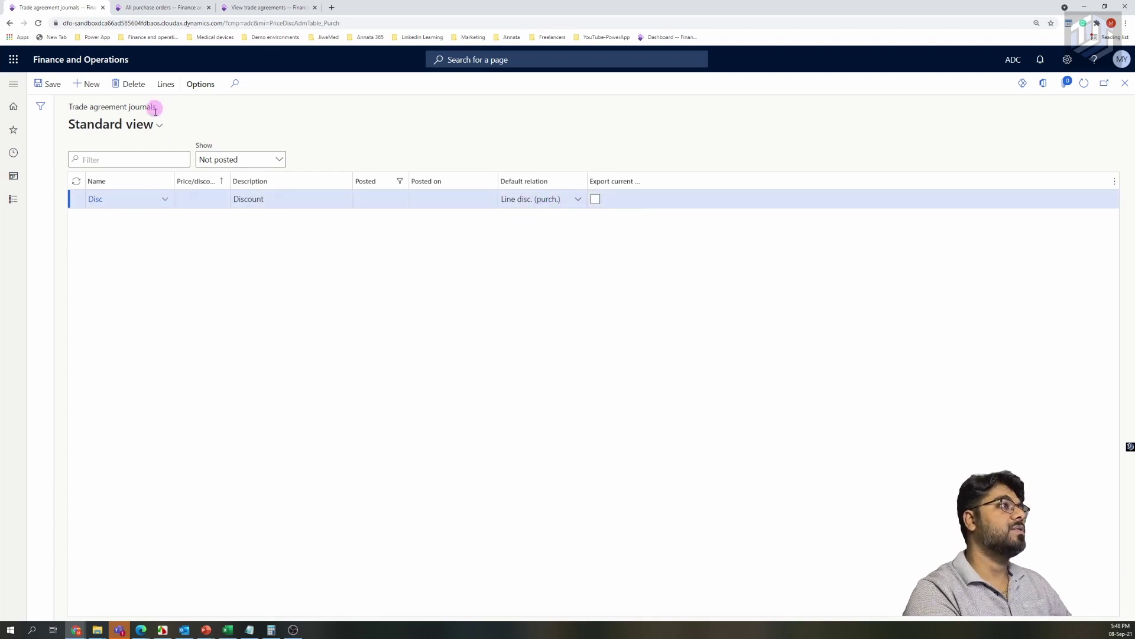
Open the Disc journal's lines and set the party code type to Table with Mercedes Benz (vendor + claims) as the account.
{"action": "left_click", "coordinate": [166, 85]}
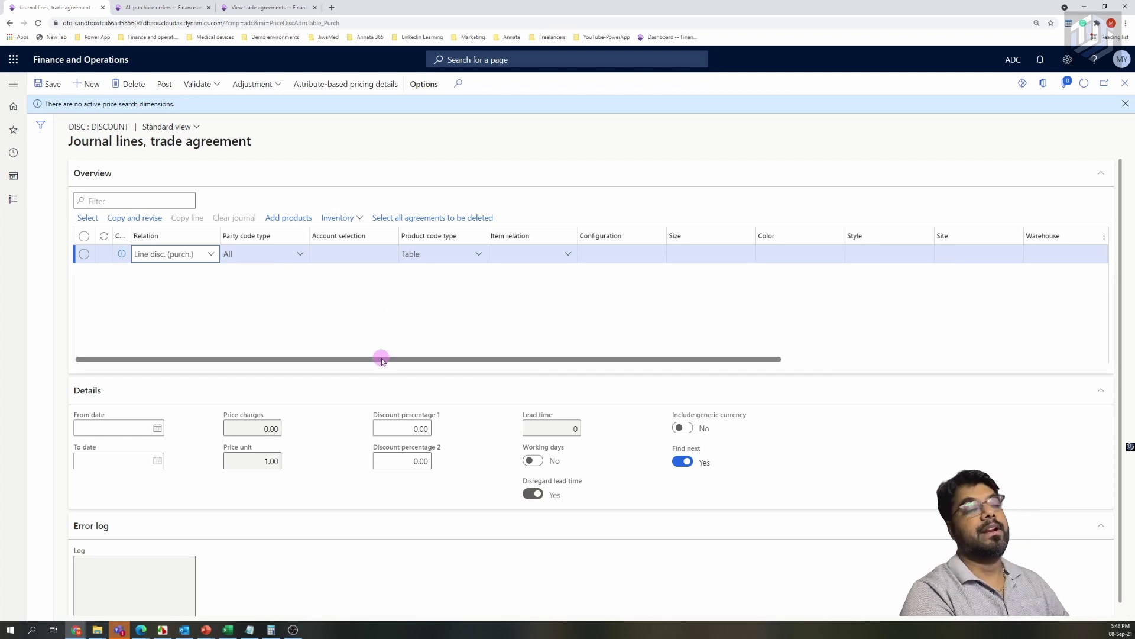
{"action": "left_click", "coordinate": [301, 255]}
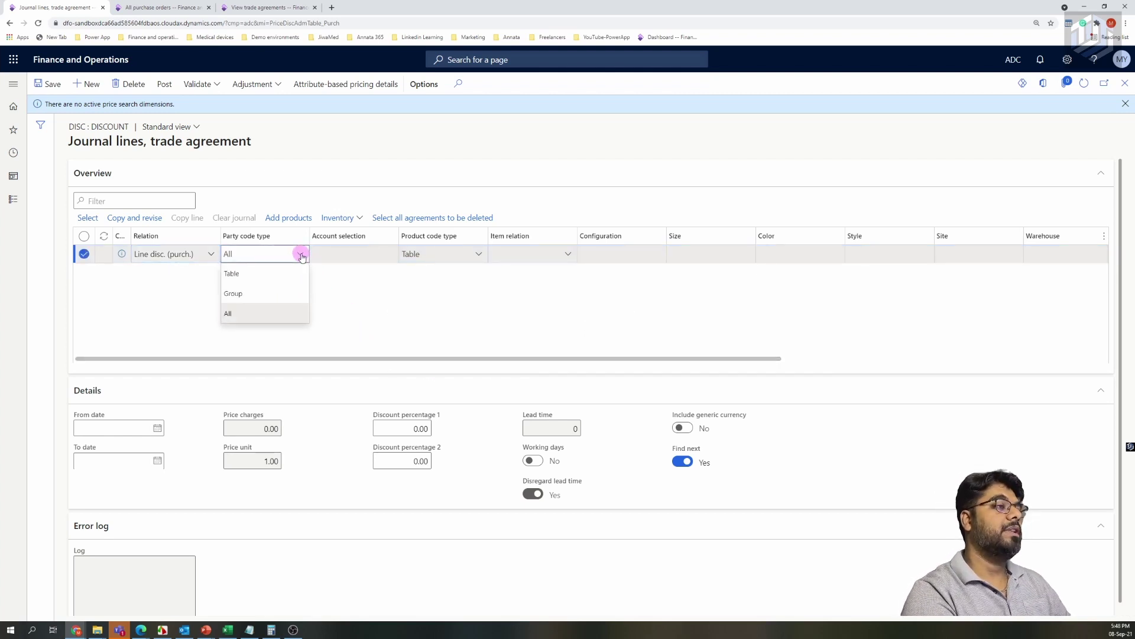
{"action": "left_click", "coordinate": [294, 271]}
{"action": "left_click", "coordinate": [360, 258]}
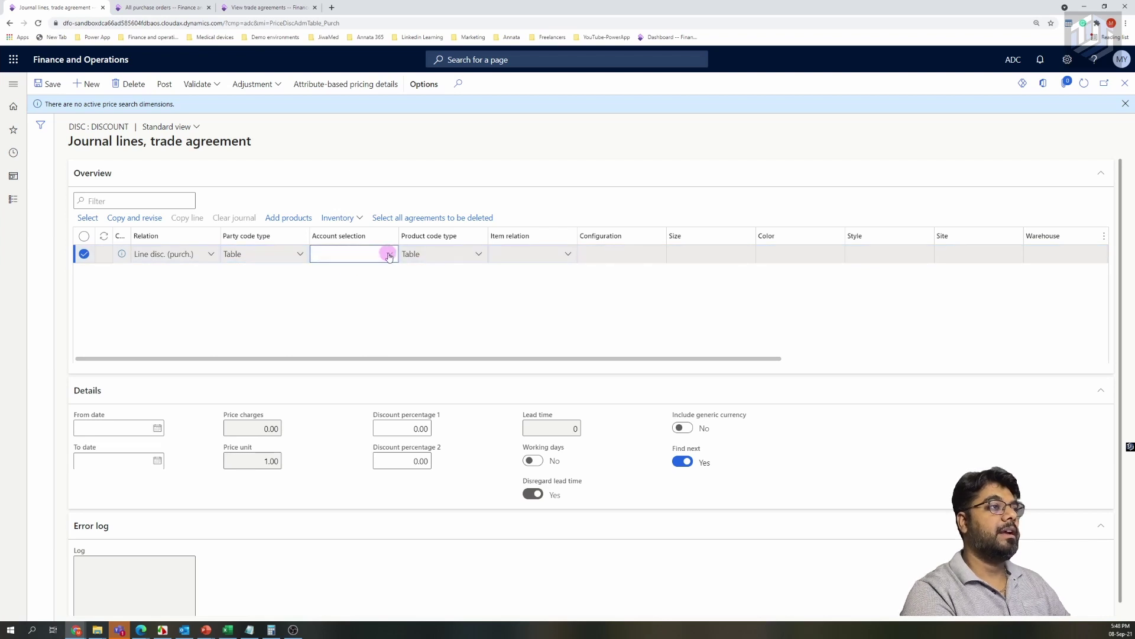
{"action": "left_click", "coordinate": [390, 255]}
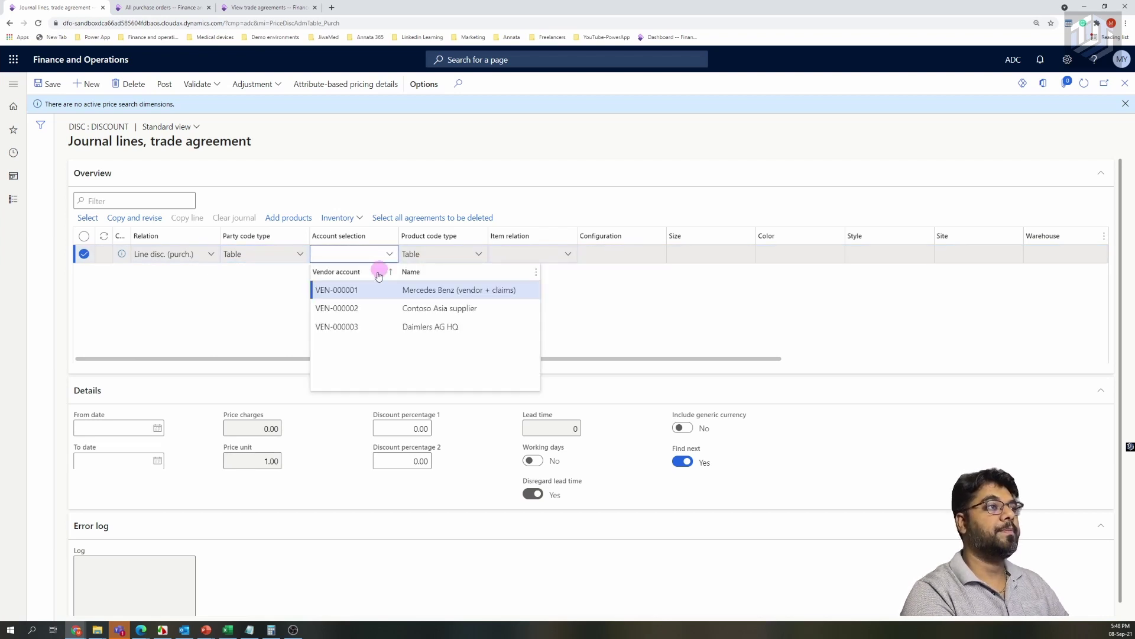
{"action": "left_click", "coordinate": [371, 290]}
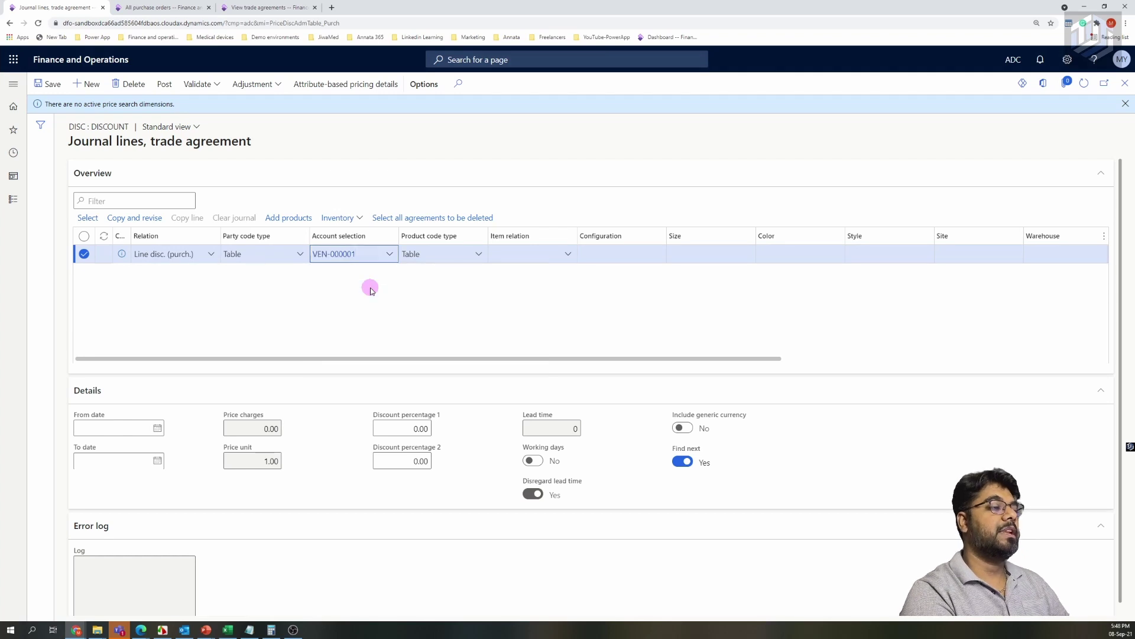
Set the journal line's product code type to Table and its item relation to P-000005.
{"action": "left_click", "coordinate": [479, 256]}
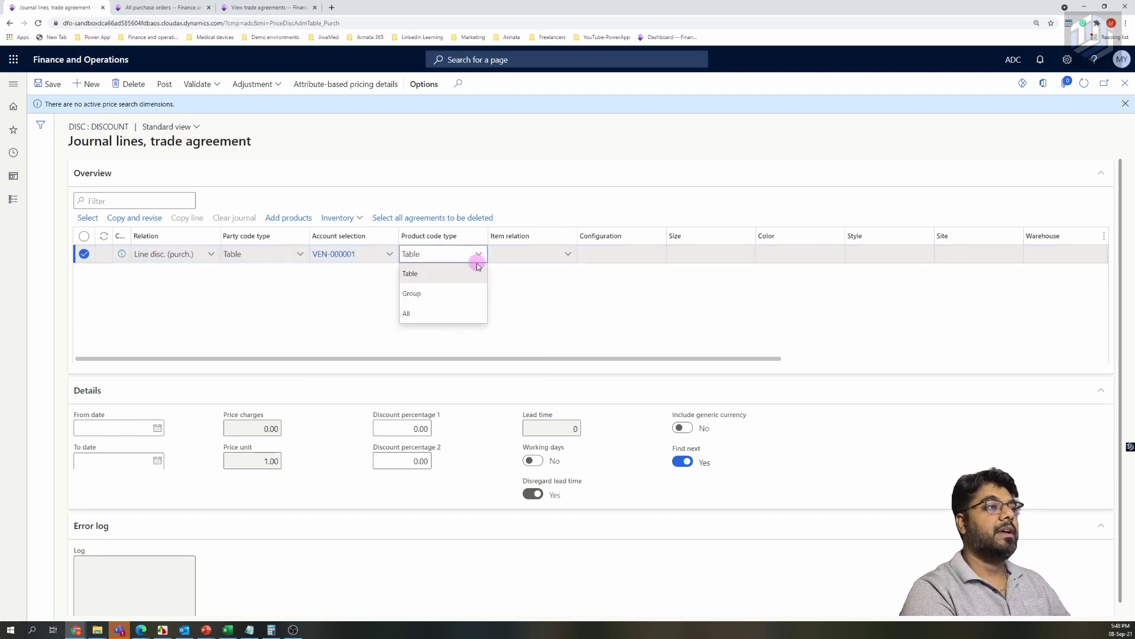
{"action": "left_click", "coordinate": [478, 271]}
{"action": "left_click", "coordinate": [566, 256]}
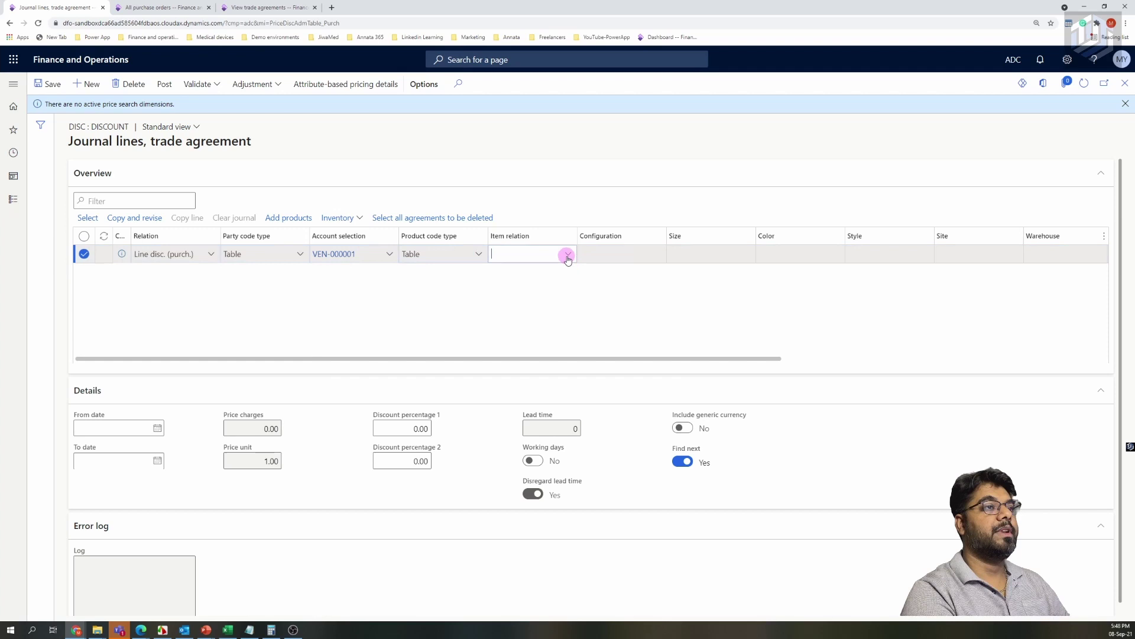
{"action": "left_click", "coordinate": [567, 256]}
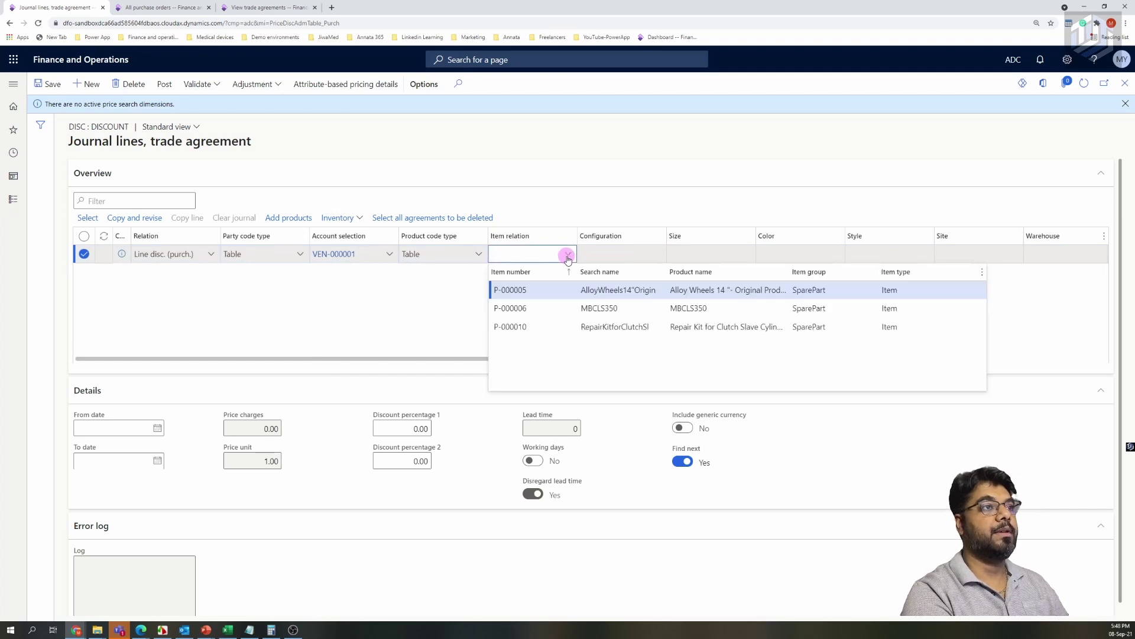
{"action": "left_click", "coordinate": [540, 286]}
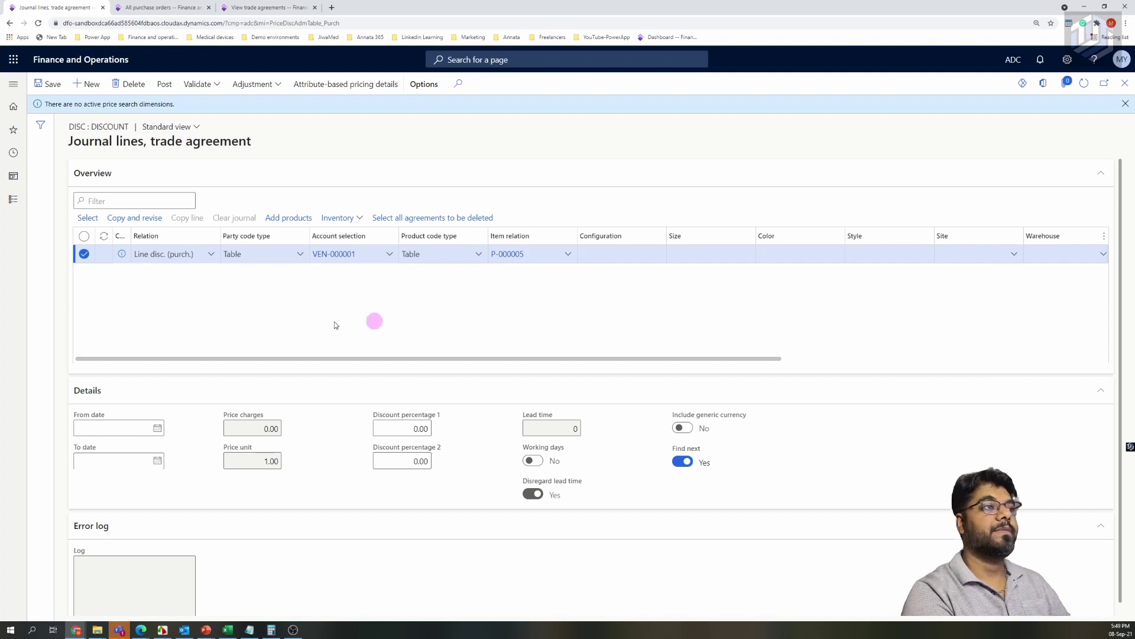
Set the amount in currency on the journal's line discount agreement to 10.00.
{"action": "left_click_drag", "start_coordinate": [373, 360], "coordinate": [659, 367]}
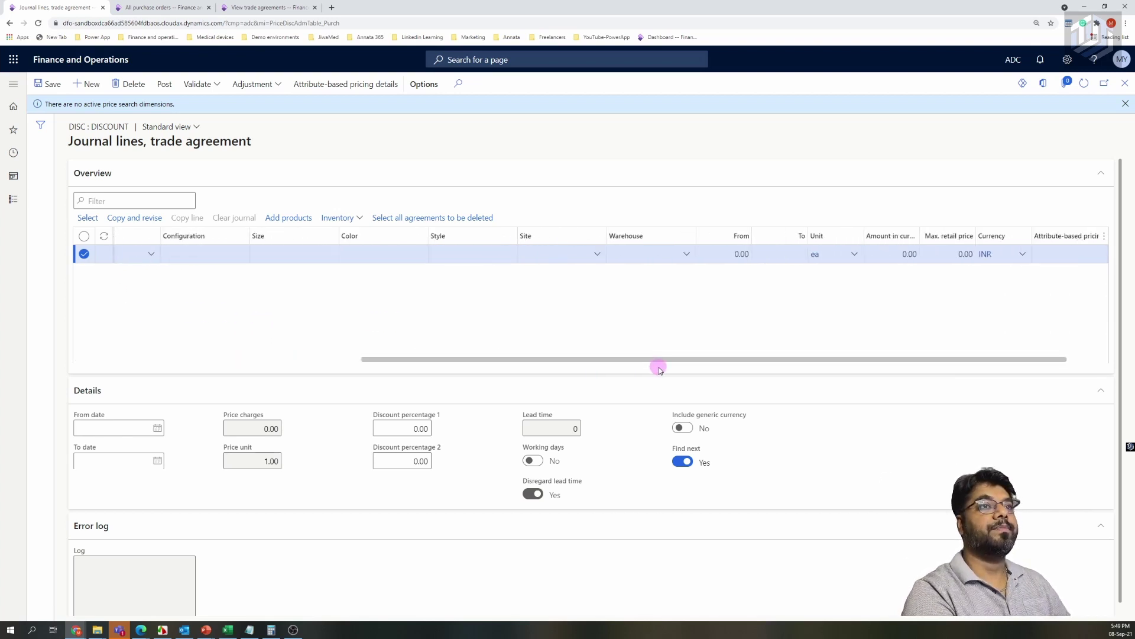
{"action": "left_click", "coordinate": [893, 253]}
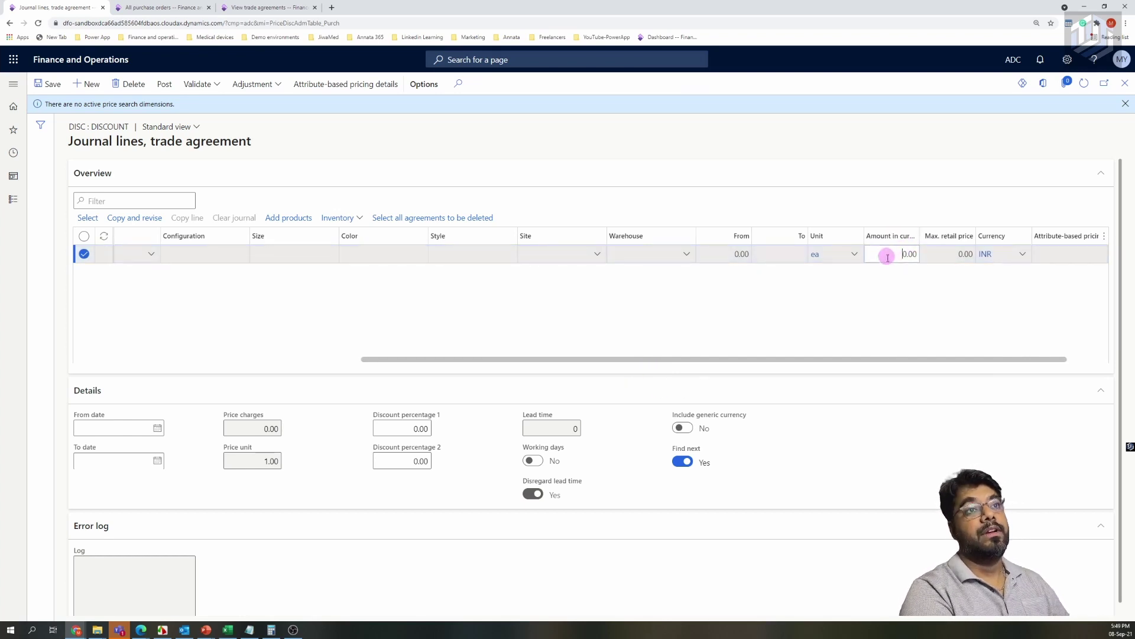
{"action": "left_click", "coordinate": [893, 289]}
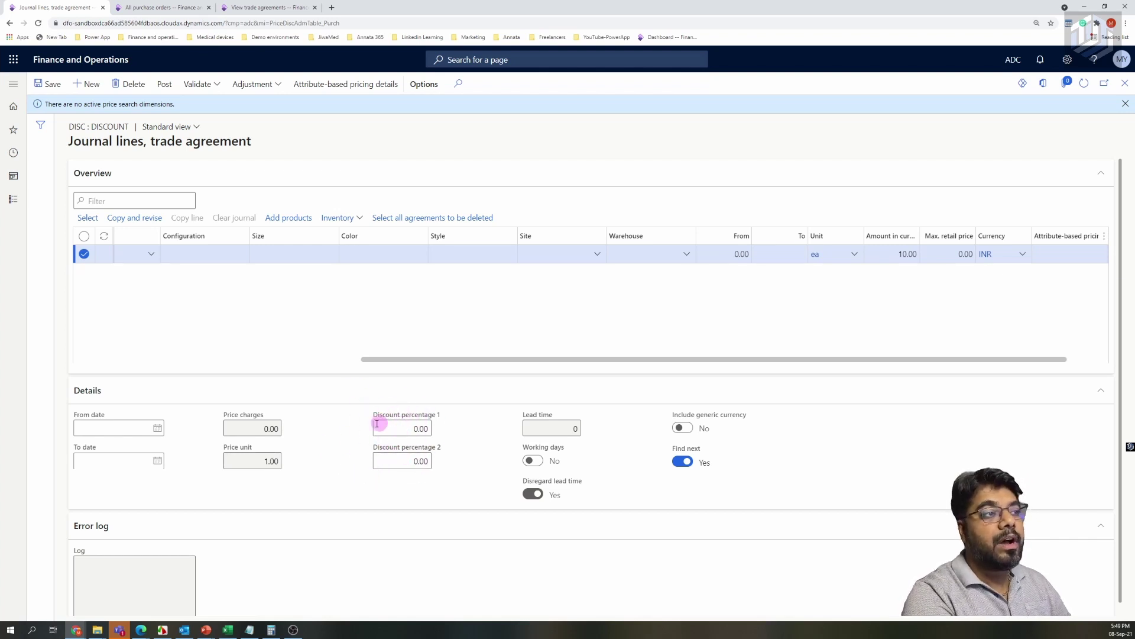
{"action": "mouse_move", "coordinate": [412, 426]}
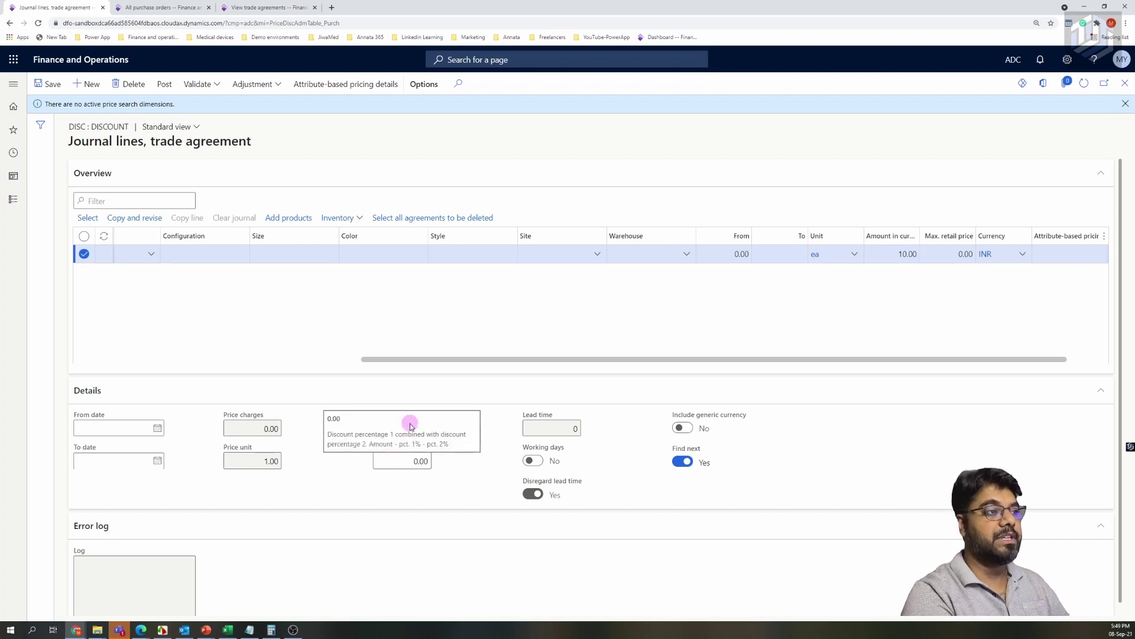
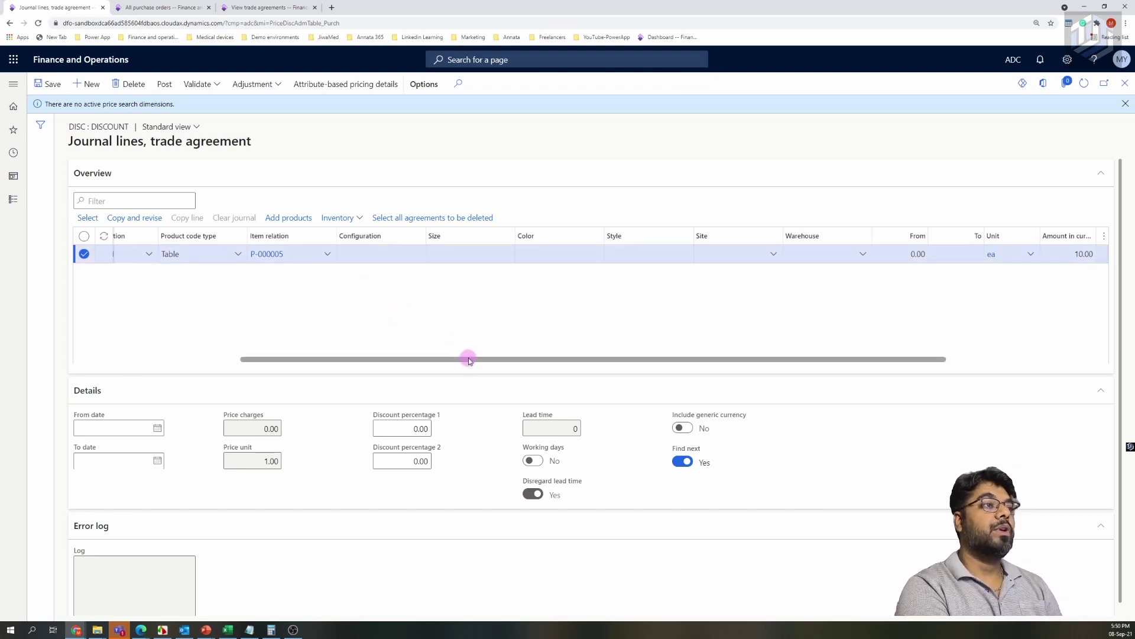
Review the trade agreement line, post the Disc journal and return to the trade agreement journals list.
{"action": "left_click_drag", "start_coordinate": [529, 366], "coordinate": [266, 347]}
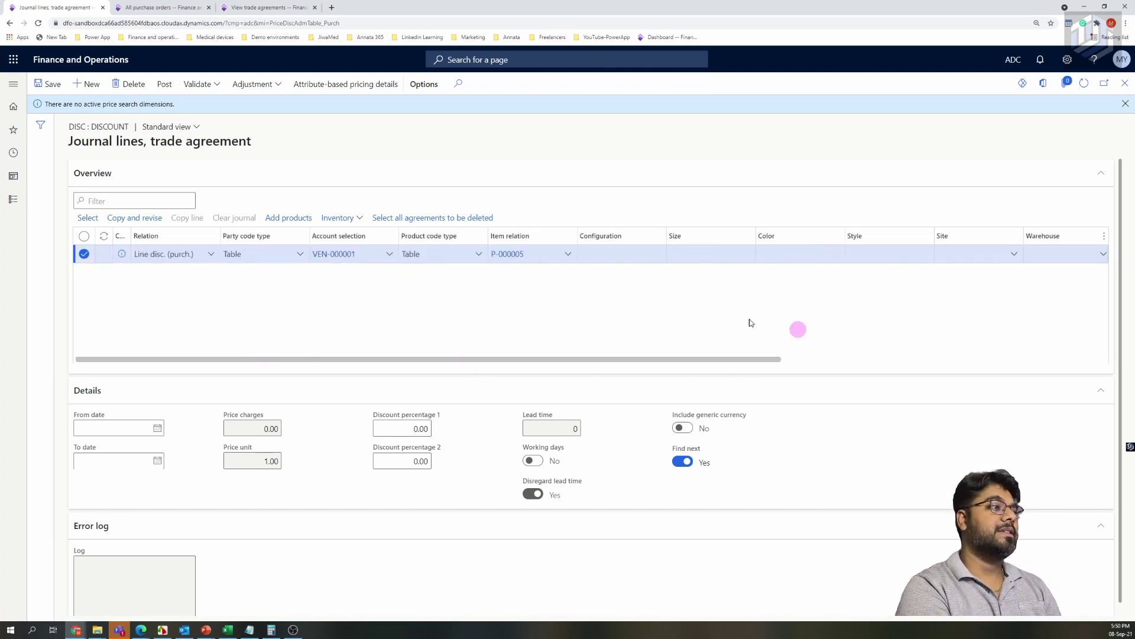
{"action": "left_click_drag", "start_coordinate": [768, 363], "coordinate": [722, 370]}
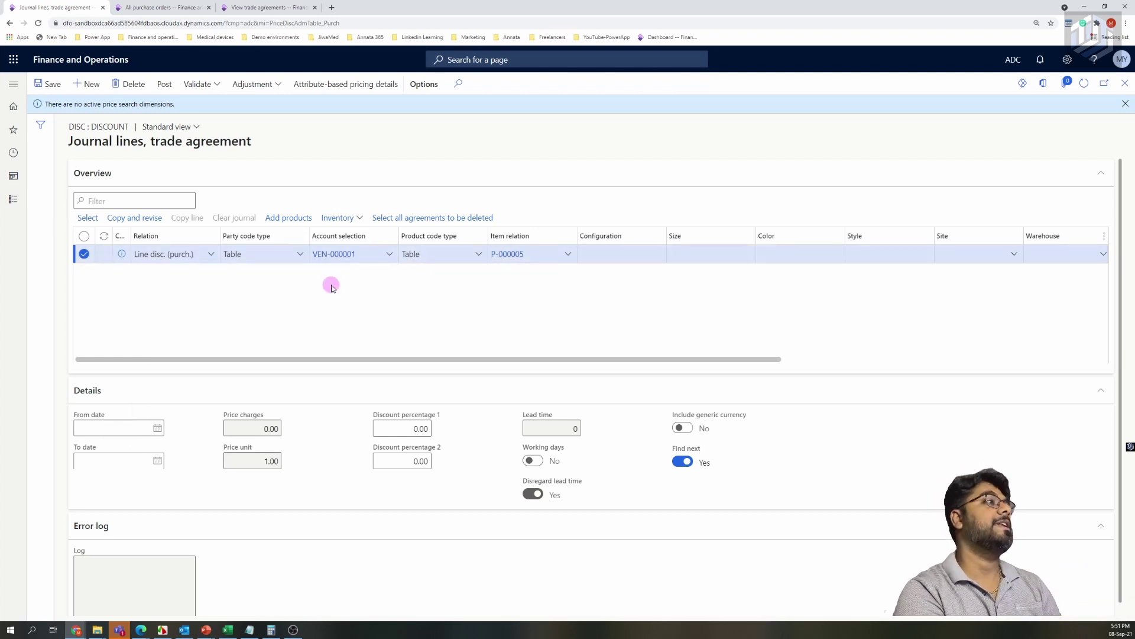
{"action": "left_click_drag", "start_coordinate": [372, 358], "coordinate": [236, 286]}
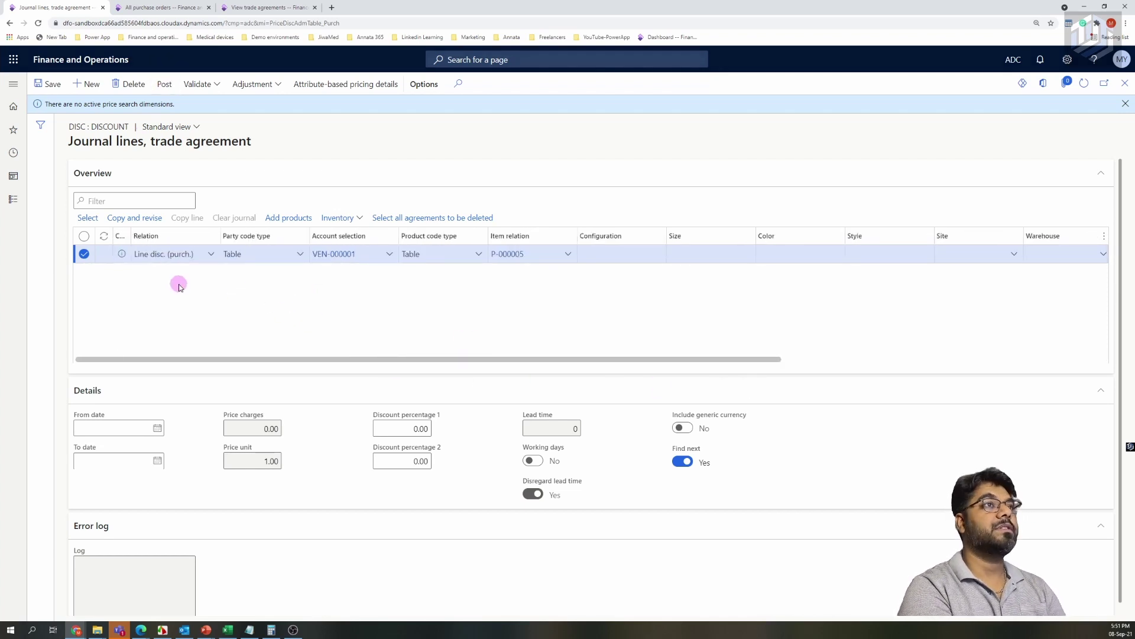
{"action": "left_click", "coordinate": [1067, 595]}
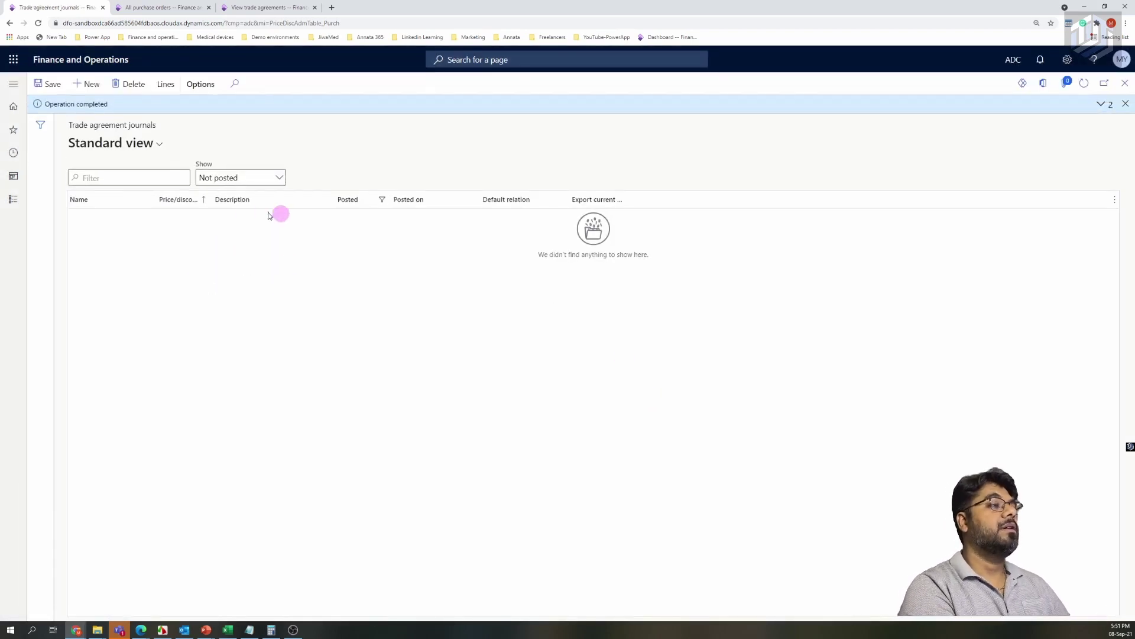
Show only the posted trade agreement journals and select the Disc journal.
{"action": "left_click", "coordinate": [279, 178]}
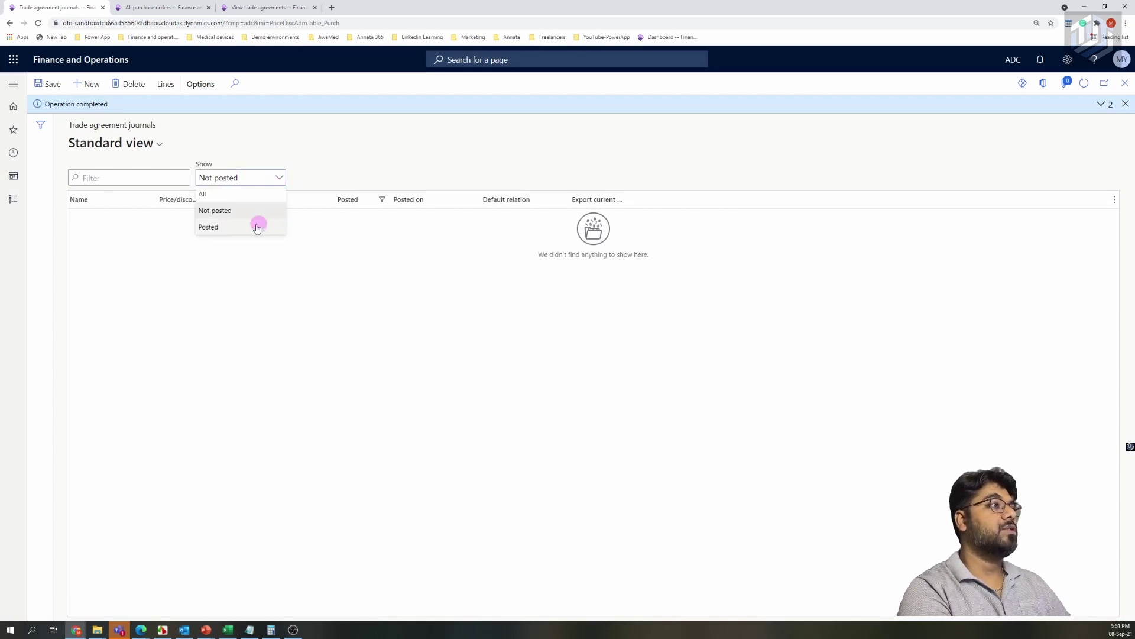
{"action": "left_click", "coordinate": [236, 225]}
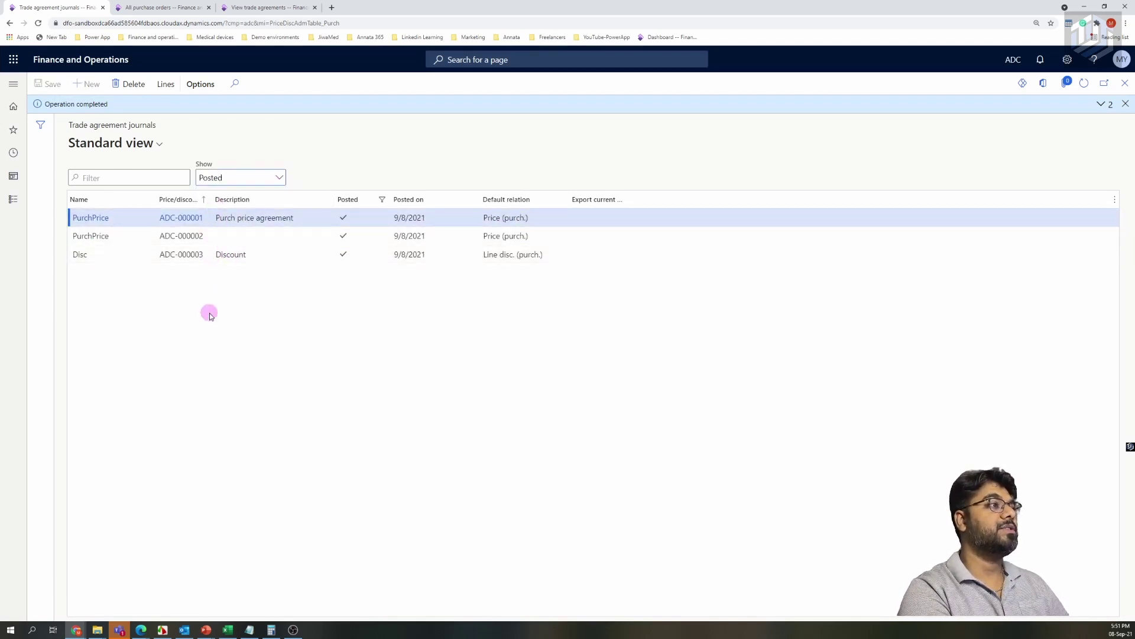
{"action": "left_click", "coordinate": [227, 255]}
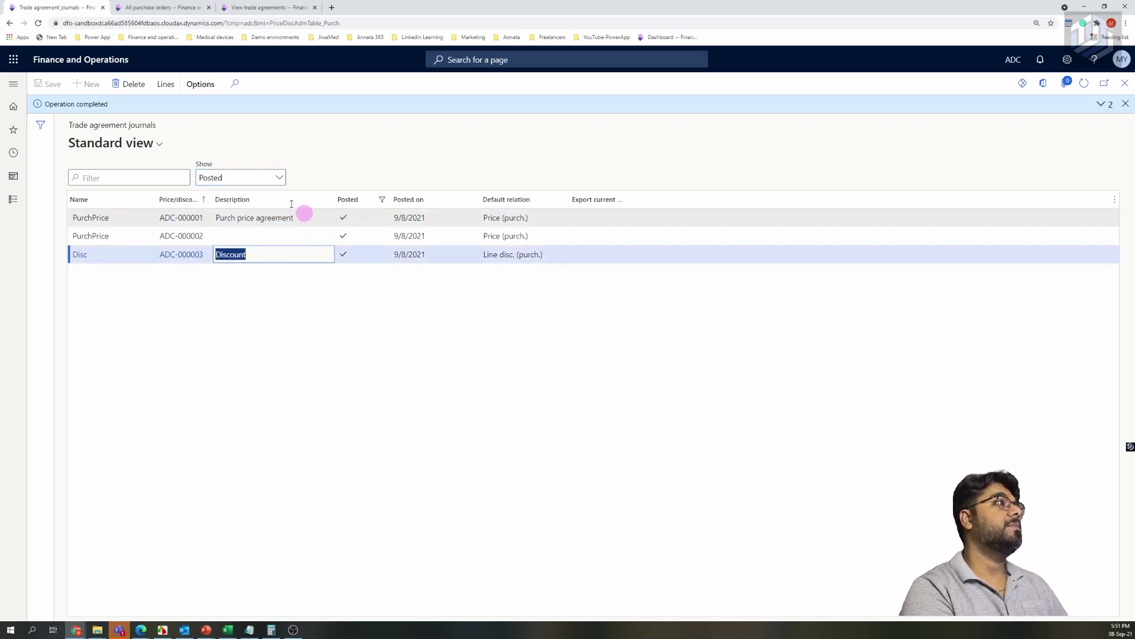
Add a line for item P-000005 to the Mercedes Benz purchase order.
{"action": "left_click", "coordinate": [158, 7]}
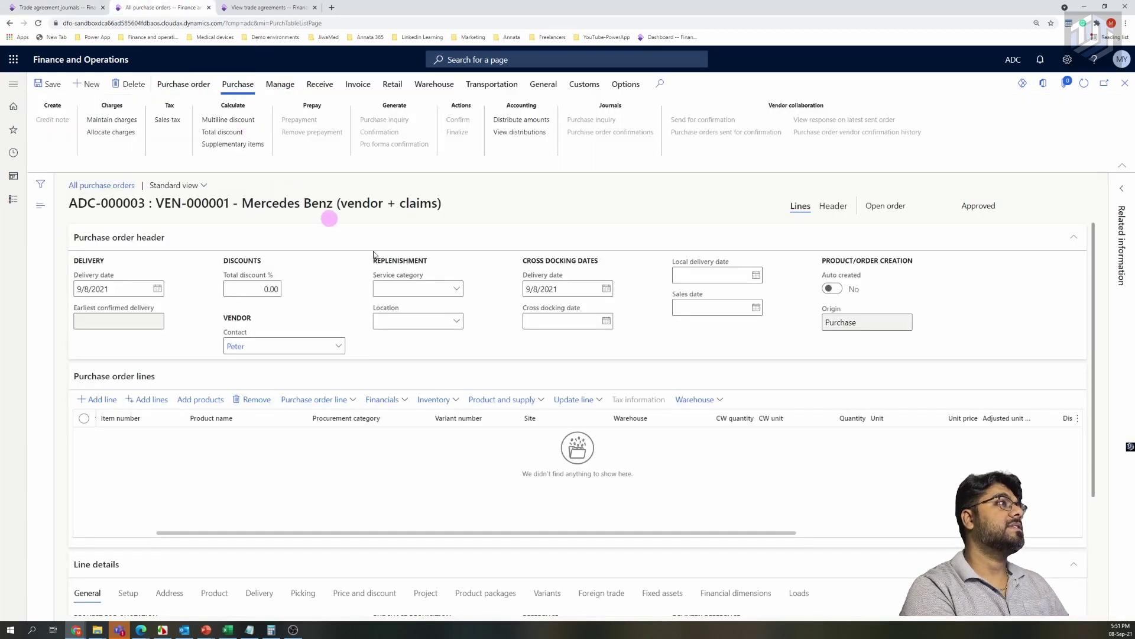
{"action": "left_click", "coordinate": [353, 476]}
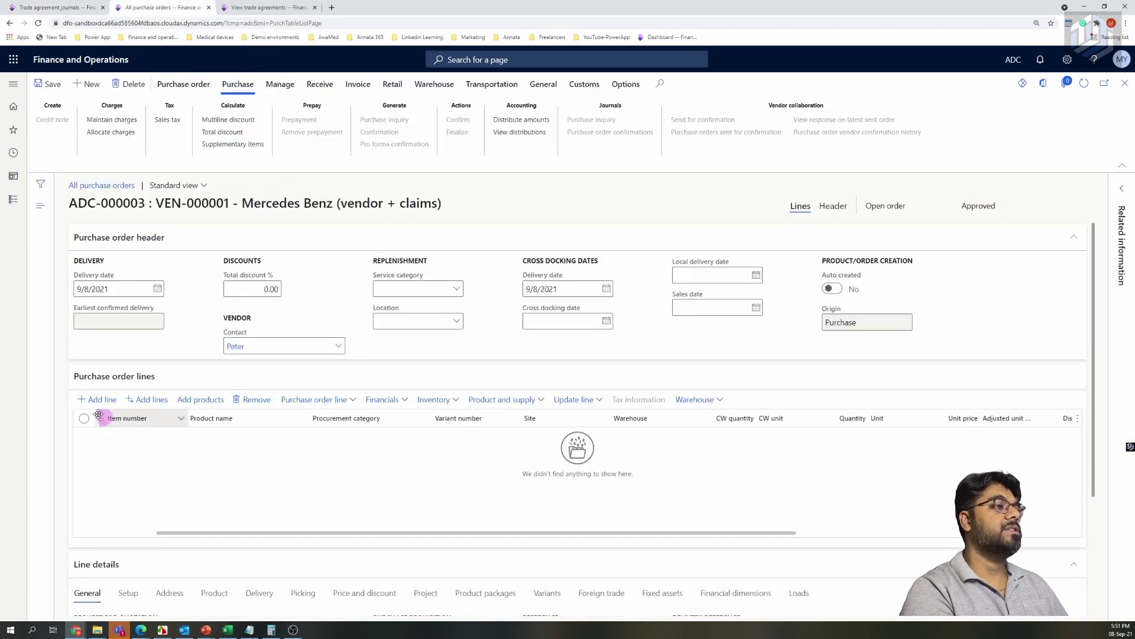
{"action": "left_click", "coordinate": [262, 504]}
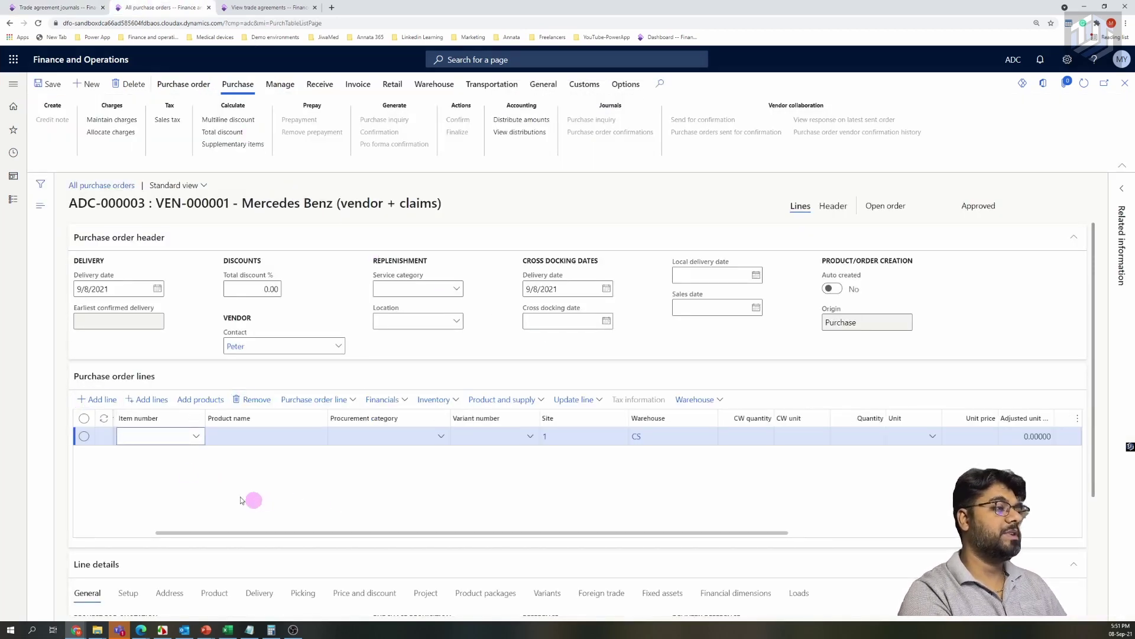
{"action": "left_click", "coordinate": [196, 438]}
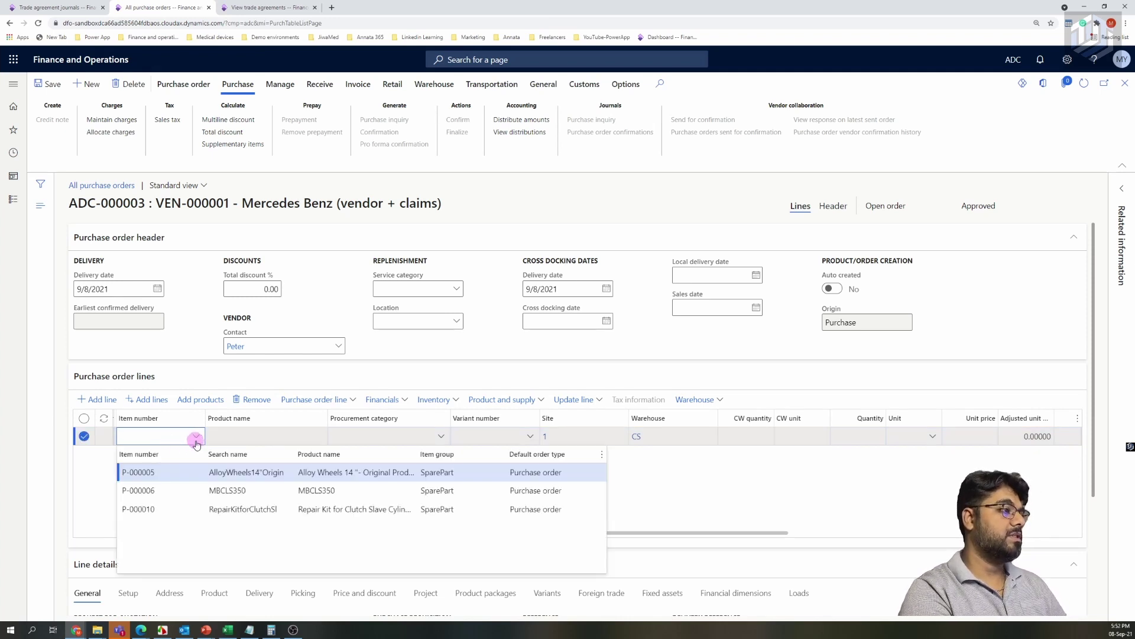
{"action": "left_click", "coordinate": [180, 480]}
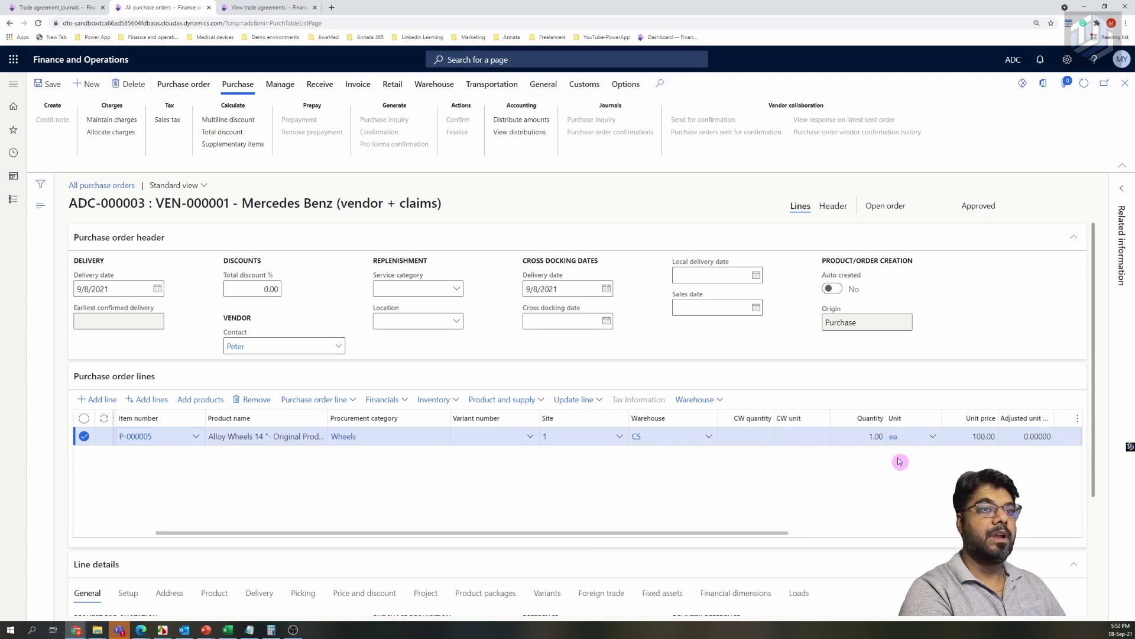
Check the discount and net amount on the purchase order line for P-000005.
{"action": "left_click_drag", "start_coordinate": [708, 534], "coordinate": [875, 552]}
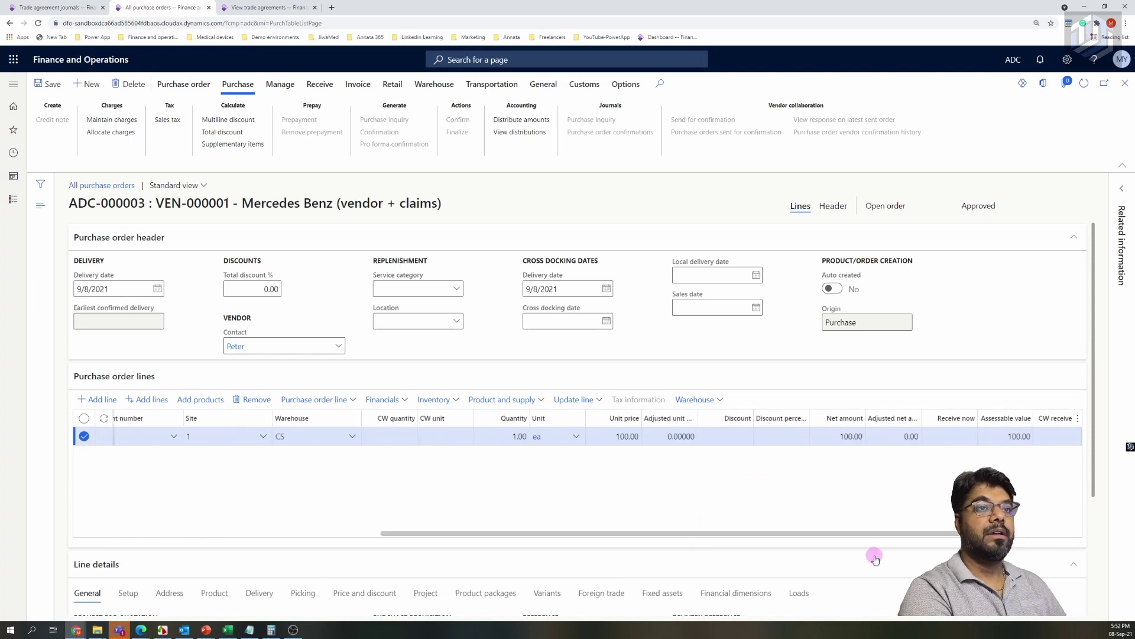
{"action": "left_click", "coordinate": [724, 437]}
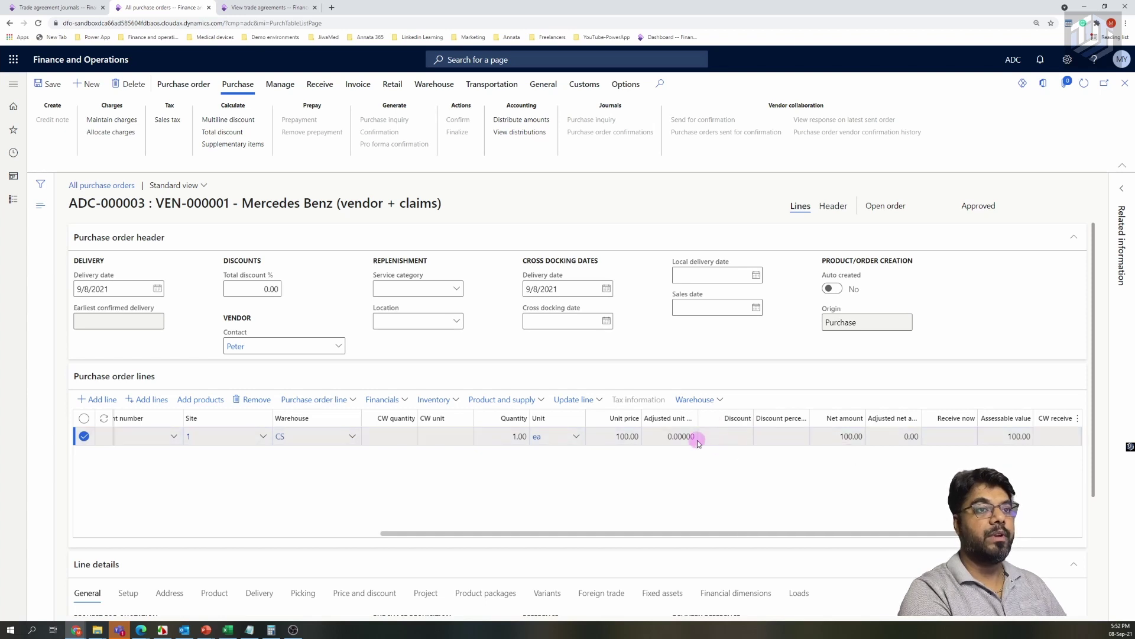
{"action": "left_click", "coordinate": [726, 436]}
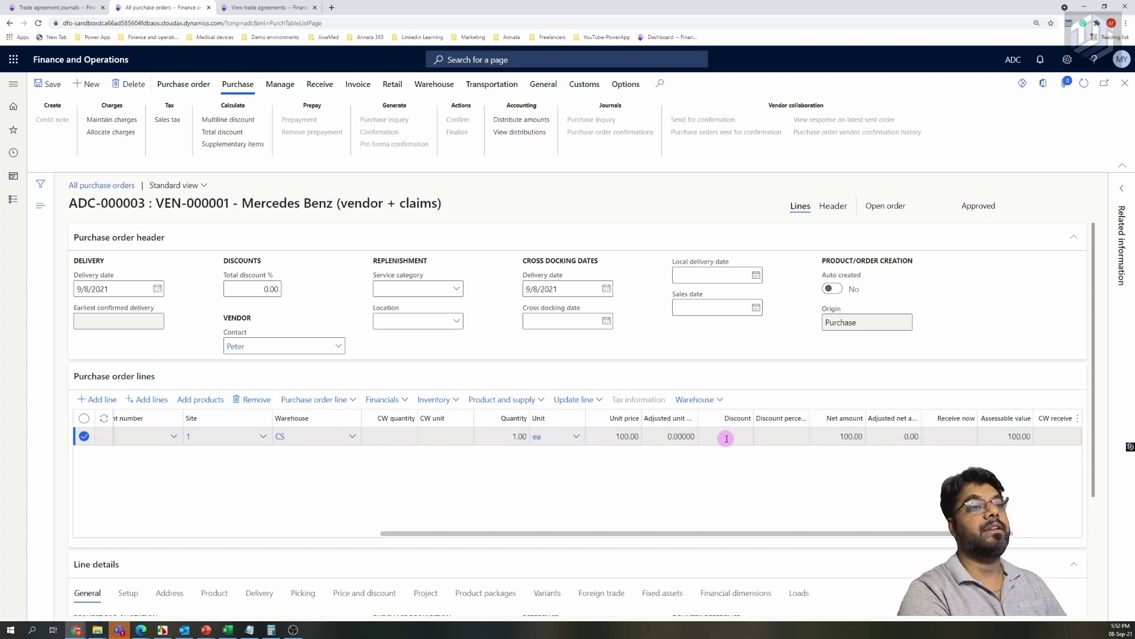
{"action": "left_click", "coordinate": [710, 495]}
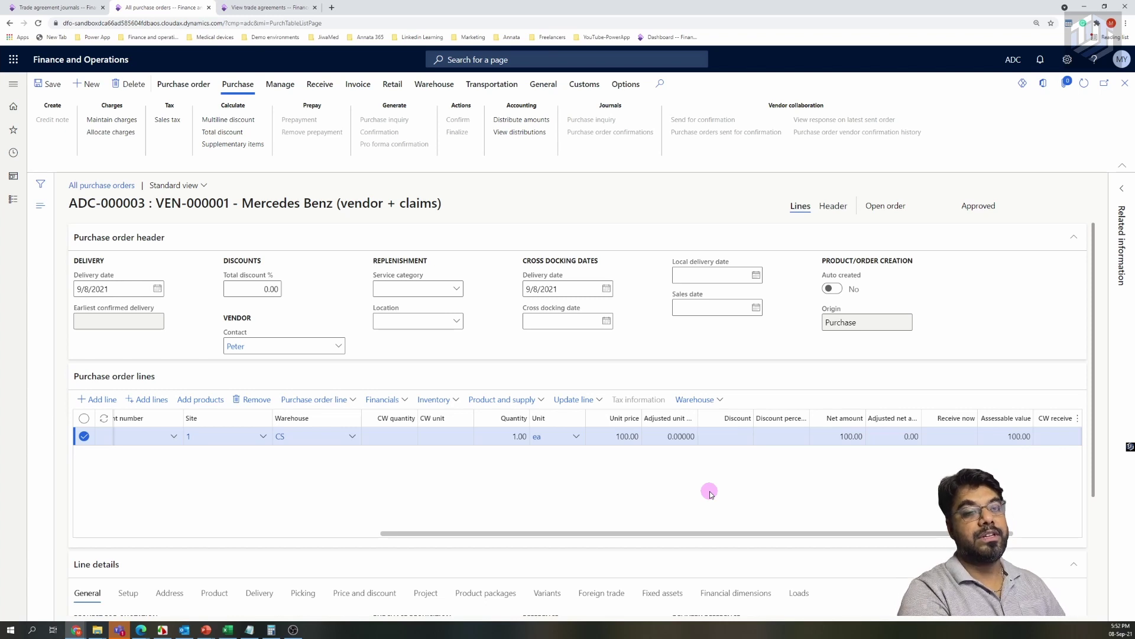
Open the Activate price/discount page in the Procurement and sourcing setup for prices and discounts.
{"action": "left_click", "coordinate": [243, 8]}
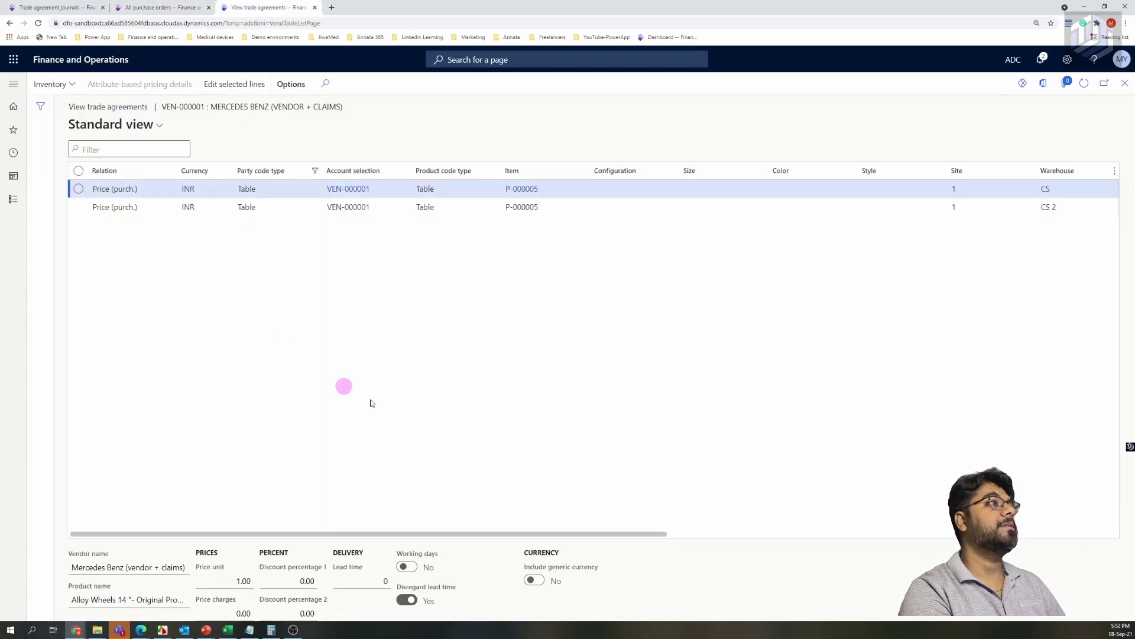
{"action": "left_click", "coordinate": [9, 83]}
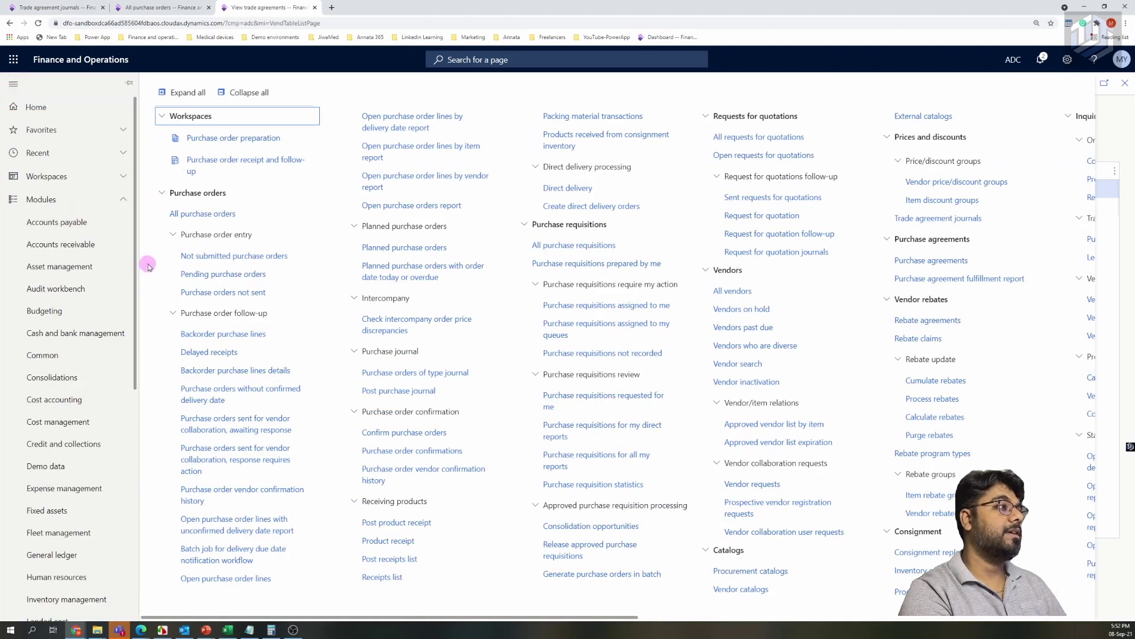
{"action": "left_click", "coordinate": [56, 7]}
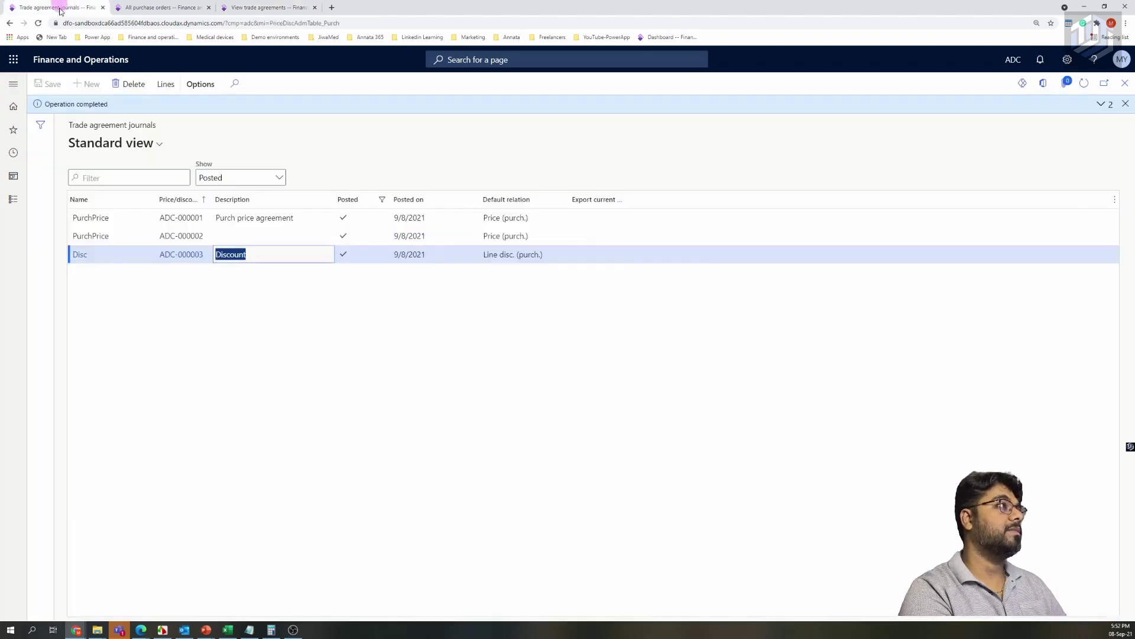
{"action": "left_click", "coordinate": [11, 83]}
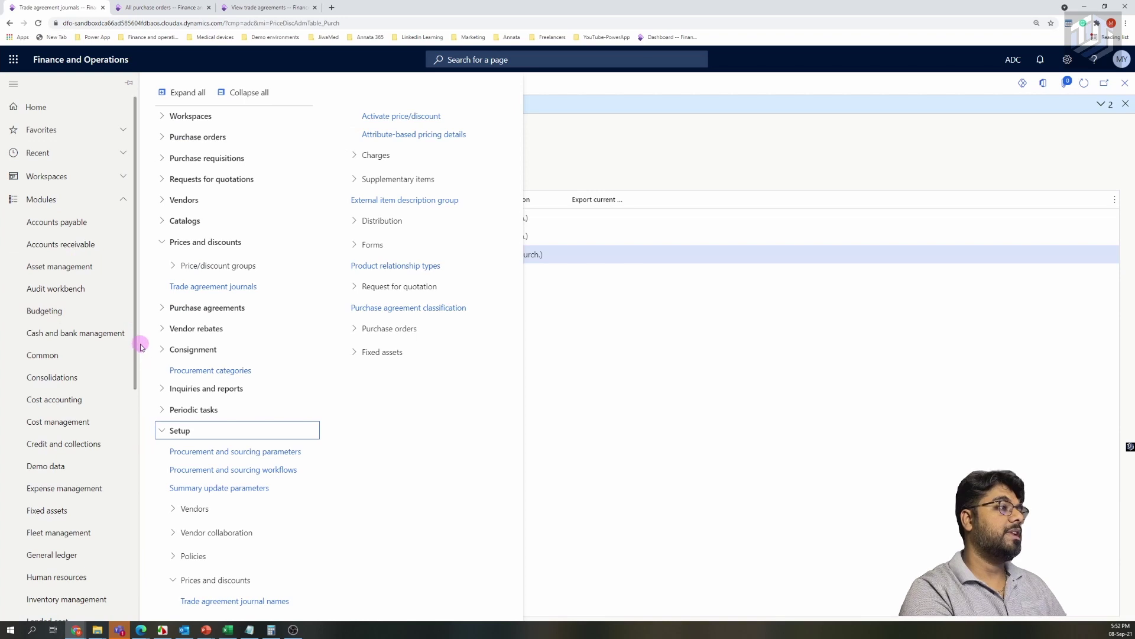
{"action": "left_click_drag", "start_coordinate": [136, 343], "coordinate": [136, 538]}
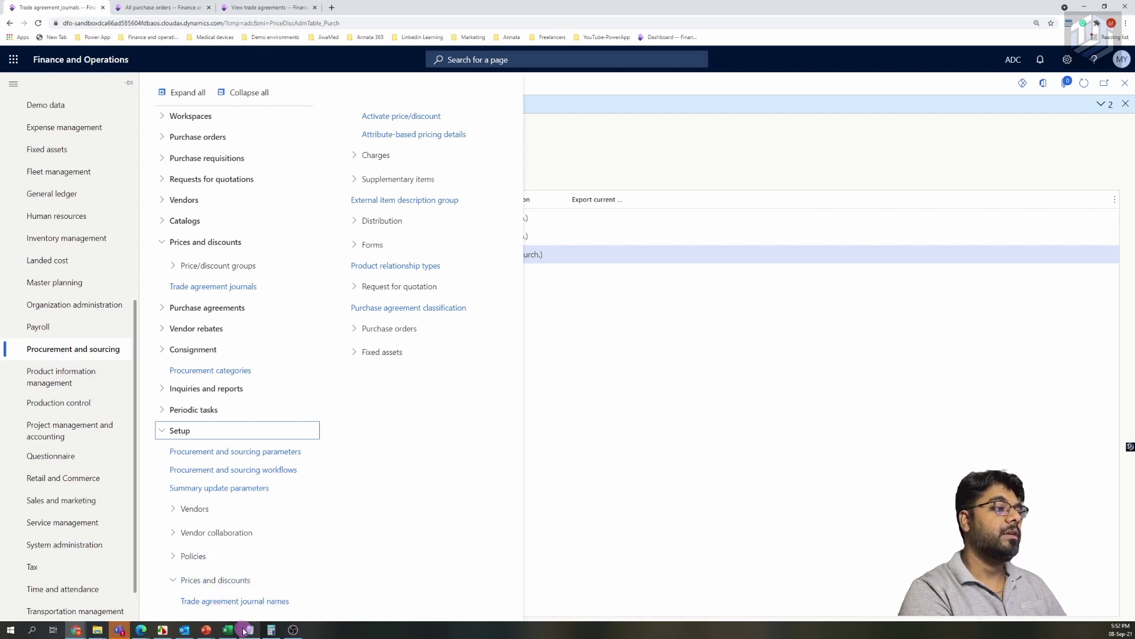
{"action": "left_click", "coordinate": [388, 118]}
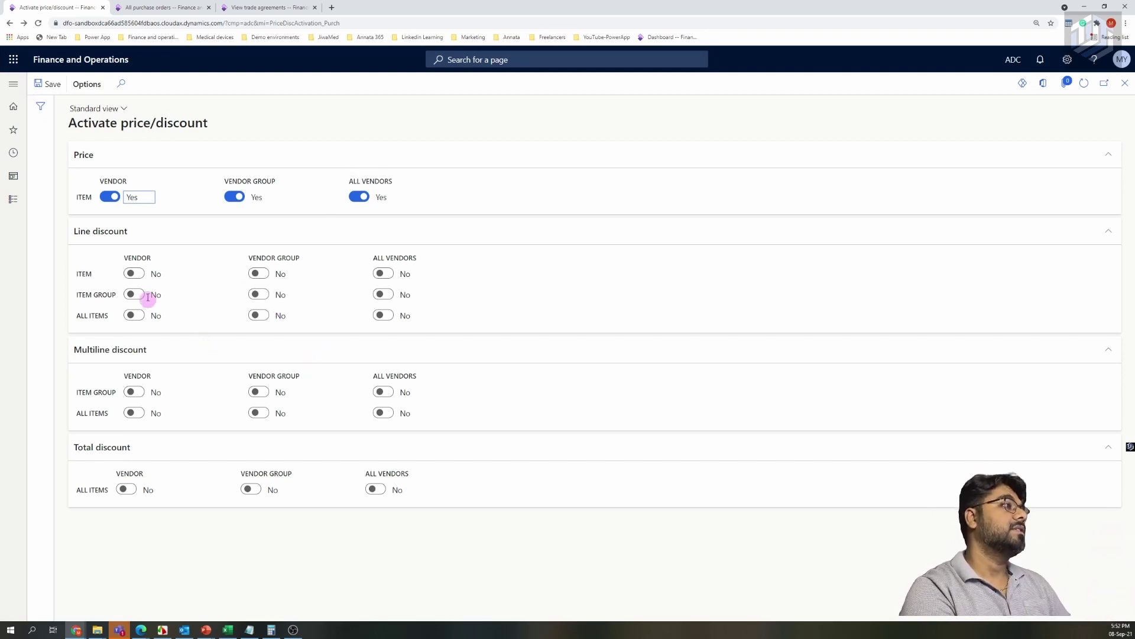
Activate line discounts for item, item group and all items across vendor, vendor group and all vendors, and save.
{"action": "left_click", "coordinate": [134, 273]}
{"action": "left_click", "coordinate": [133, 294]}
{"action": "left_click", "coordinate": [134, 315]}
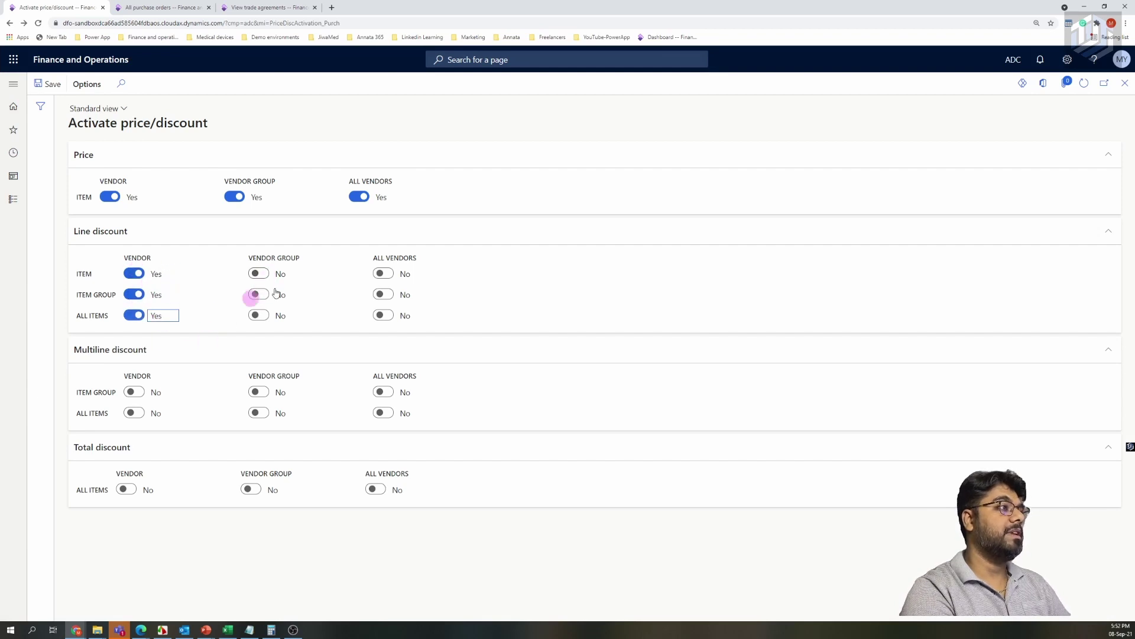
{"action": "left_click", "coordinate": [259, 273]}
{"action": "left_click", "coordinate": [258, 294]}
{"action": "left_click", "coordinate": [259, 315]}
{"action": "left_click", "coordinate": [383, 273]}
{"action": "left_click", "coordinate": [384, 294]}
{"action": "left_click", "coordinate": [383, 315]}
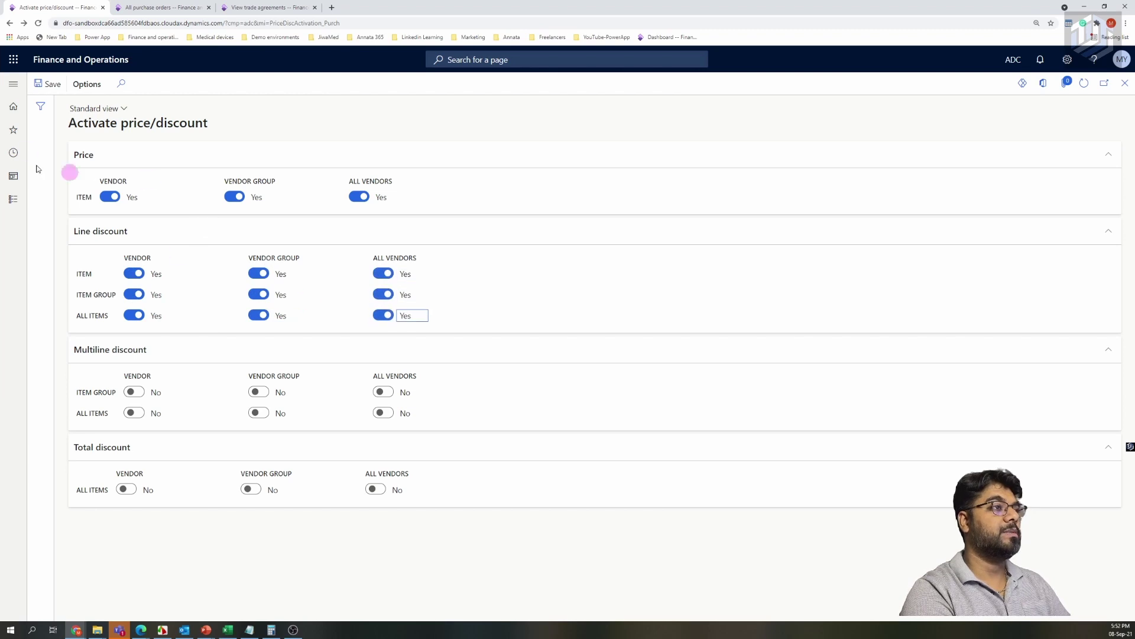
{"action": "left_click", "coordinate": [48, 83]}
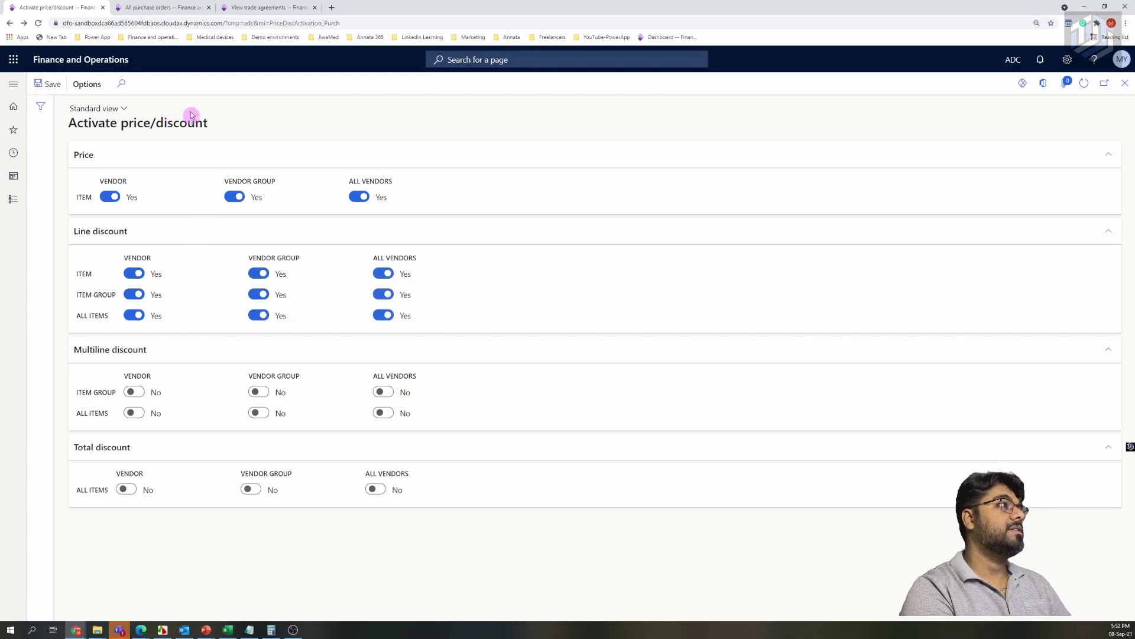
Return to the Mercedes Benz purchase order and delete its existing P-000005 line.
{"action": "left_click", "coordinate": [159, 7]}
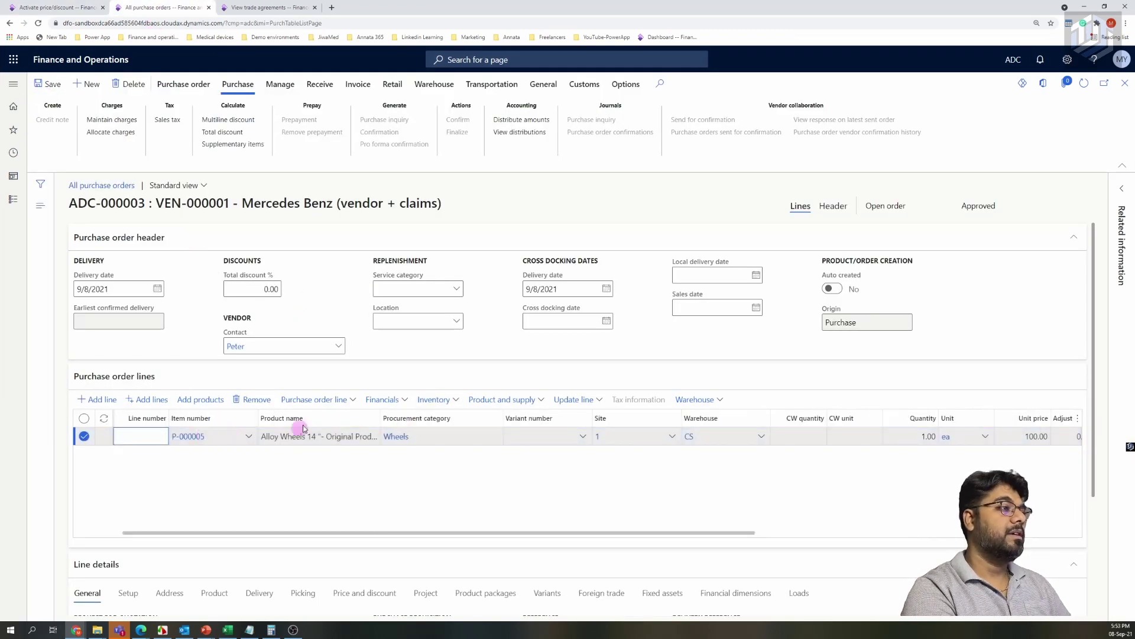
{"action": "left_click", "coordinate": [300, 490]}
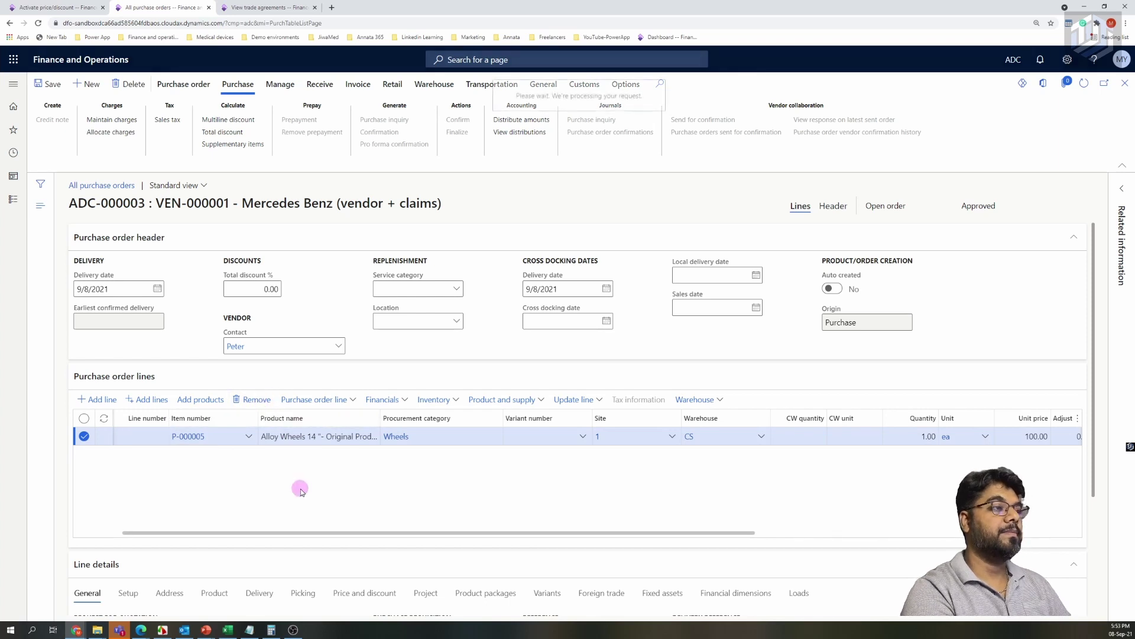
{"action": "key", "text": "alt+Delete"}
{"action": "left_click", "coordinate": [237, 532]}
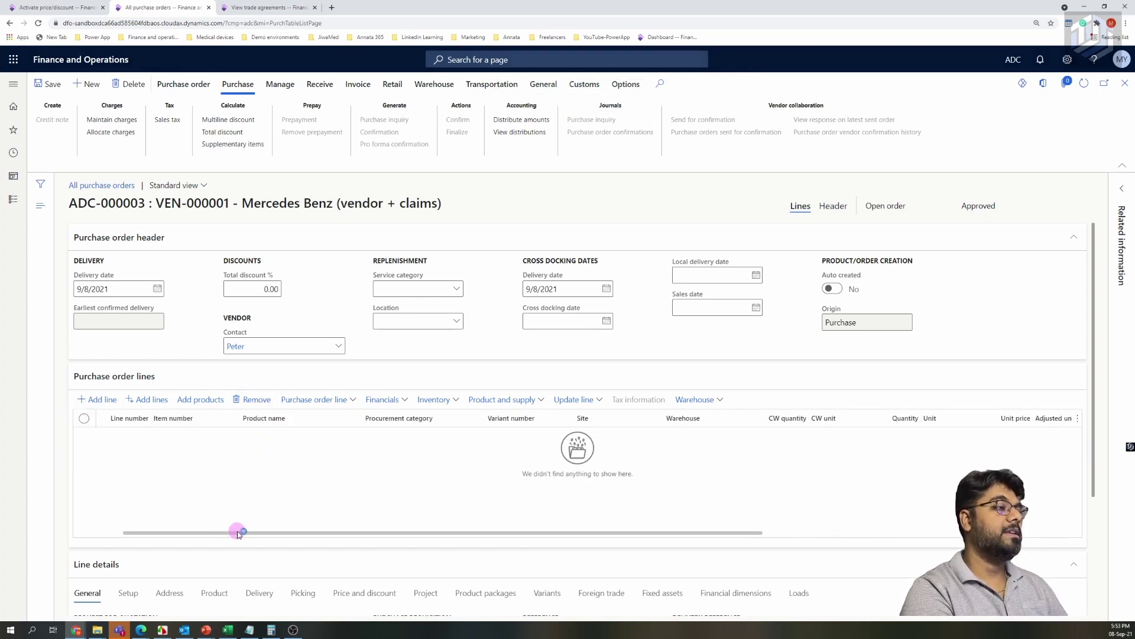
Add a new purchase order line with item number P-000005.
{"action": "key", "text": "alt+n"}
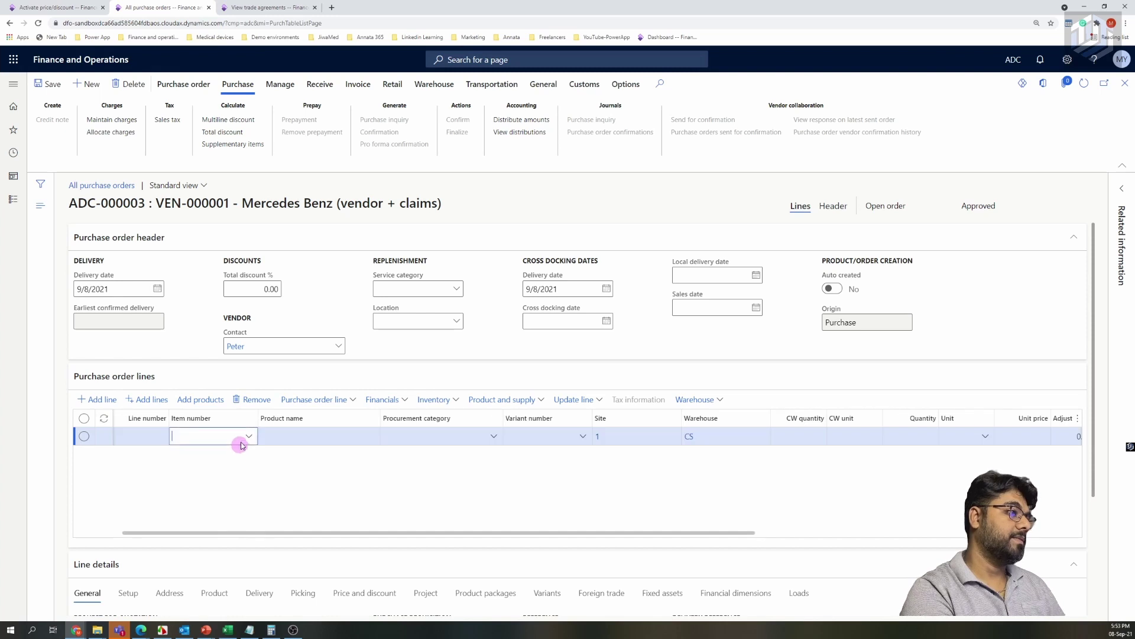
{"action": "left_click", "coordinate": [250, 436]}
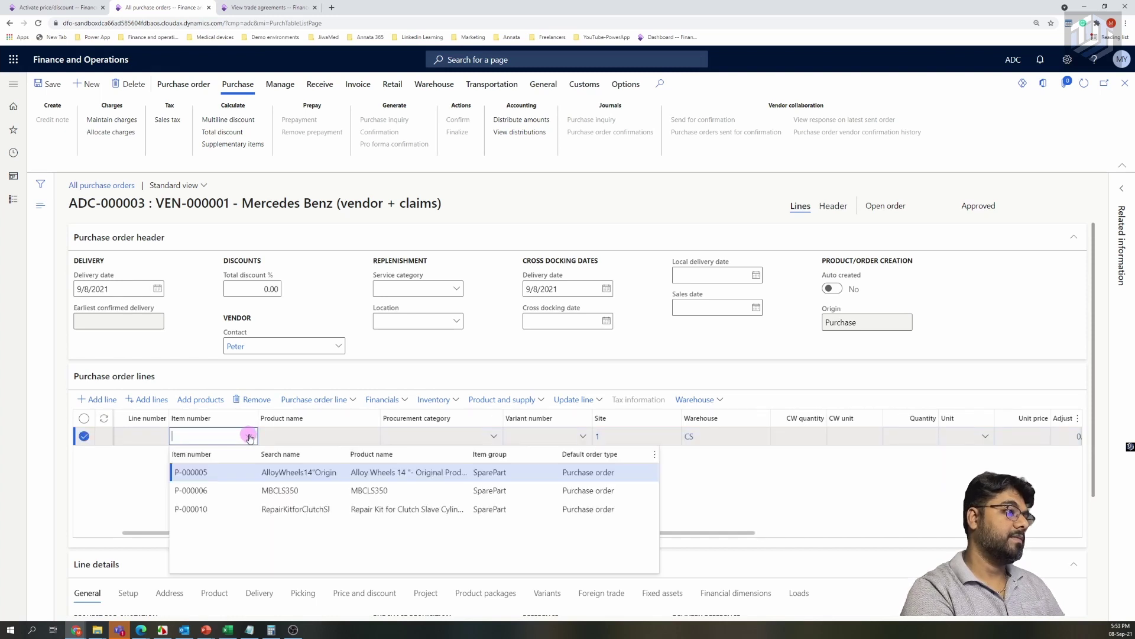
{"action": "left_click", "coordinate": [222, 473]}
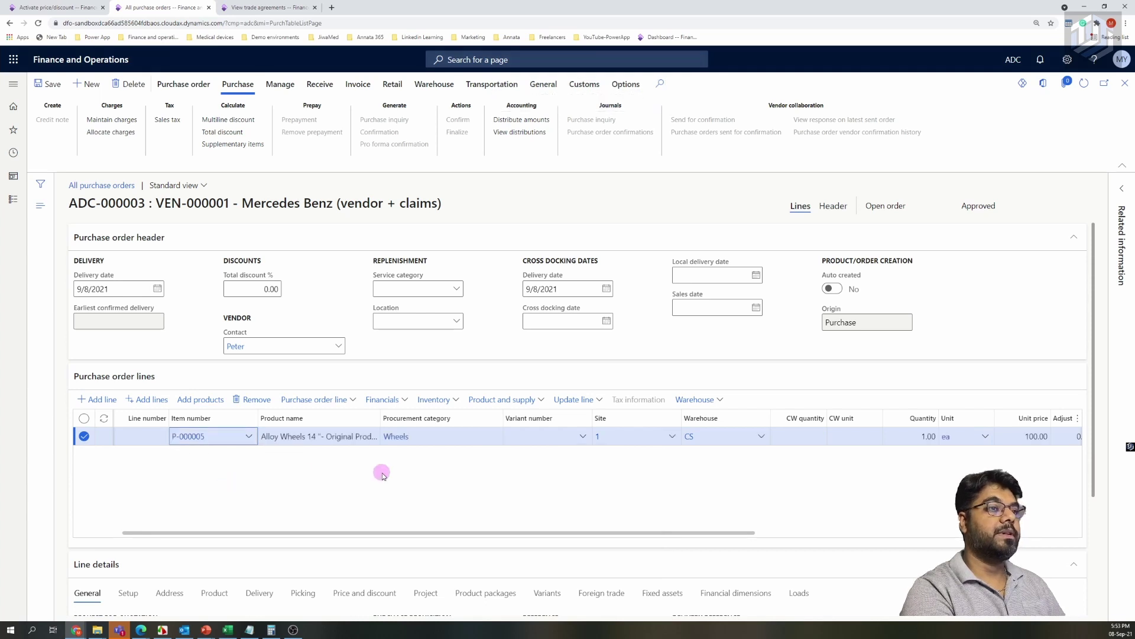
Examine the discount and net amount on the newly added P-000005 line.
{"action": "left_click_drag", "start_coordinate": [680, 528], "coordinate": [855, 541]}
{"action": "left_click", "coordinate": [736, 435]}
{"action": "left_click", "coordinate": [835, 436]}
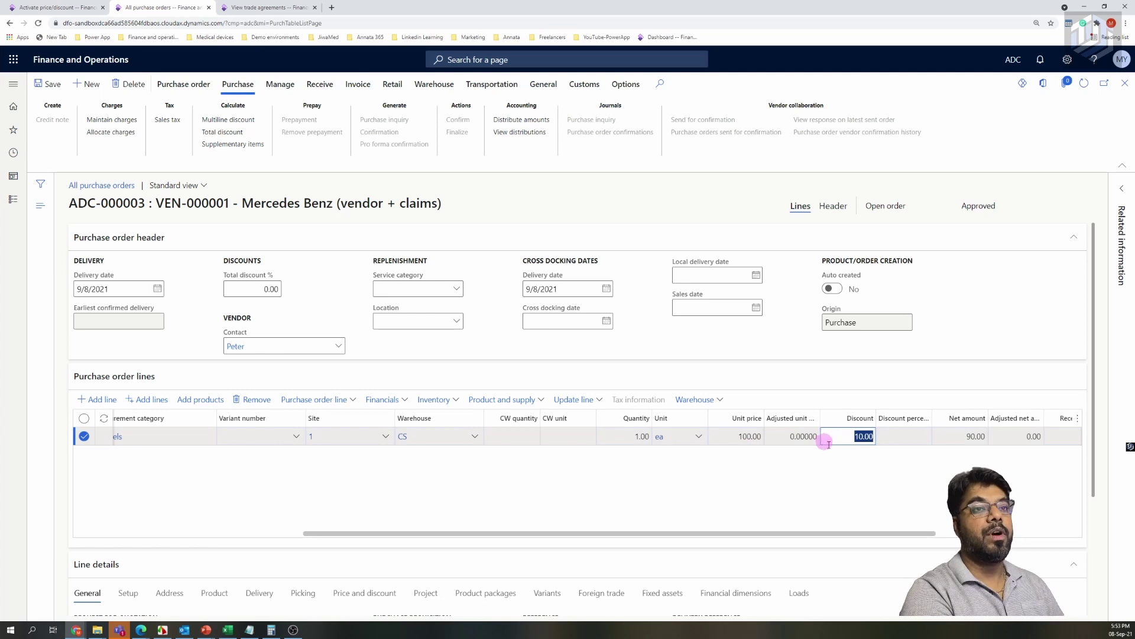
{"action": "left_click", "coordinate": [978, 436]}
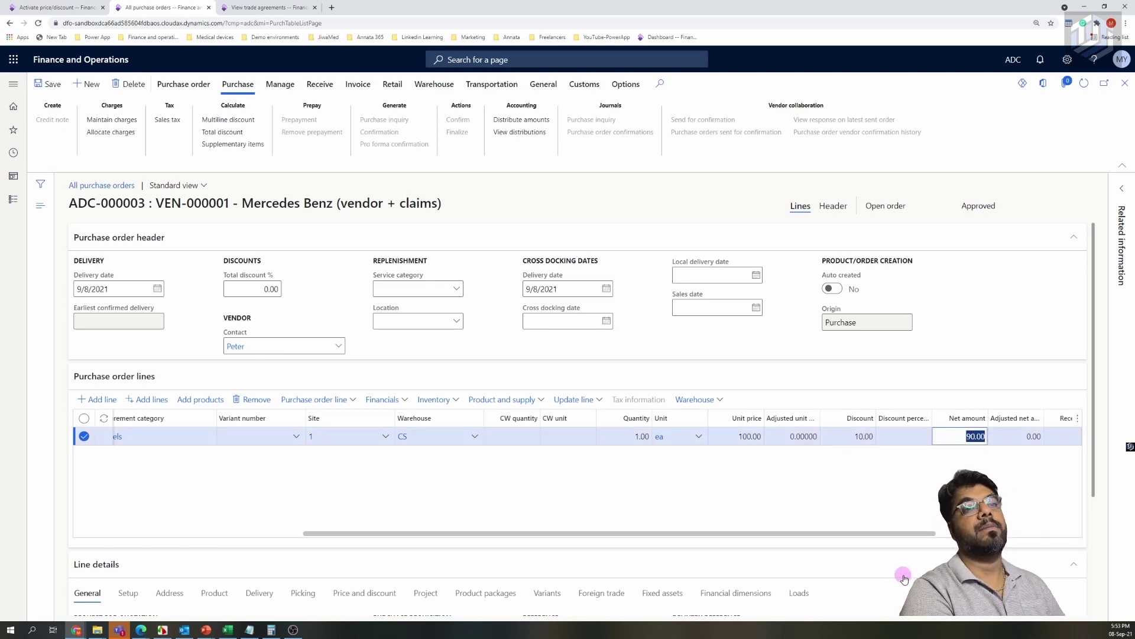